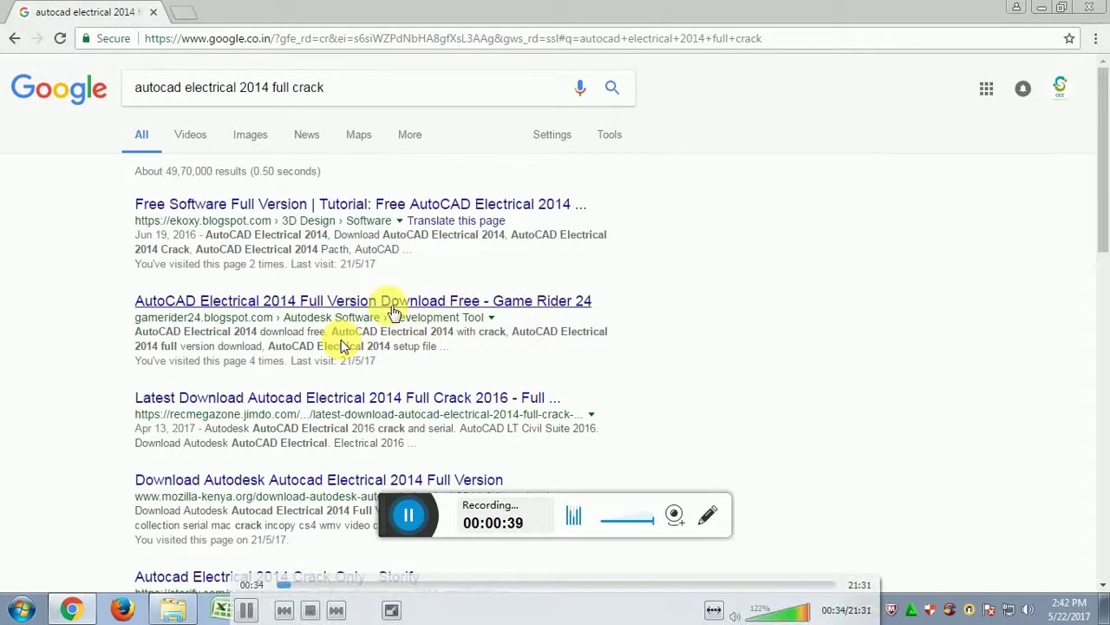
Bring up the link options for the Game Rider 24 search result
{"action": "right_click", "coordinate": [395, 310]}
Open the Game Rider 24 page in a new tab and scroll through its features list
{"action": "left_click", "coordinate": [443, 318]}
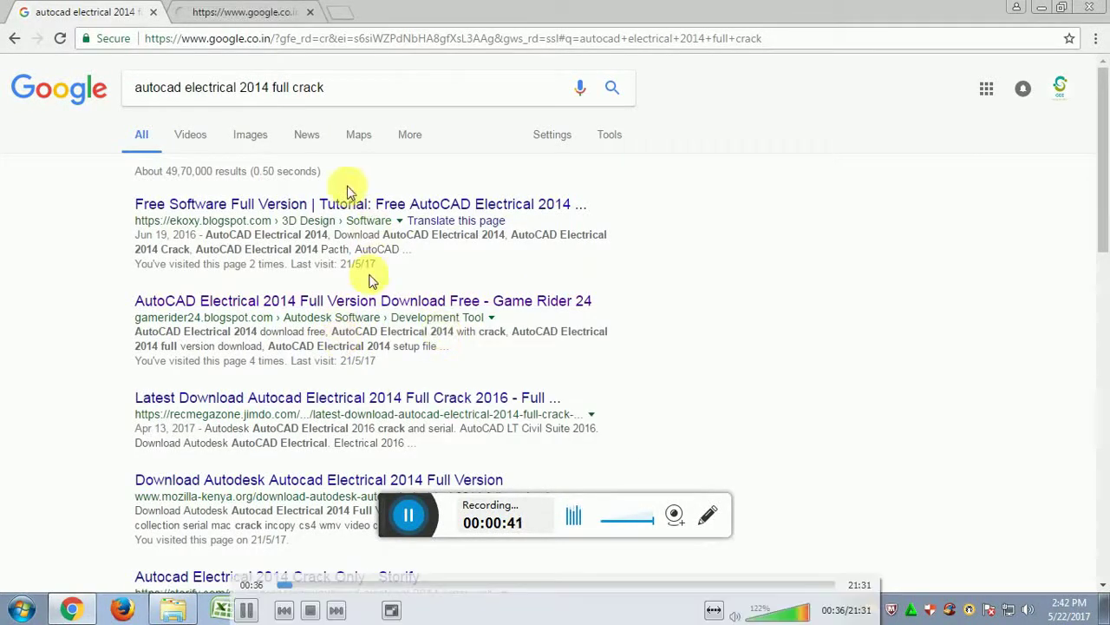
{"action": "left_click", "coordinate": [275, 15]}
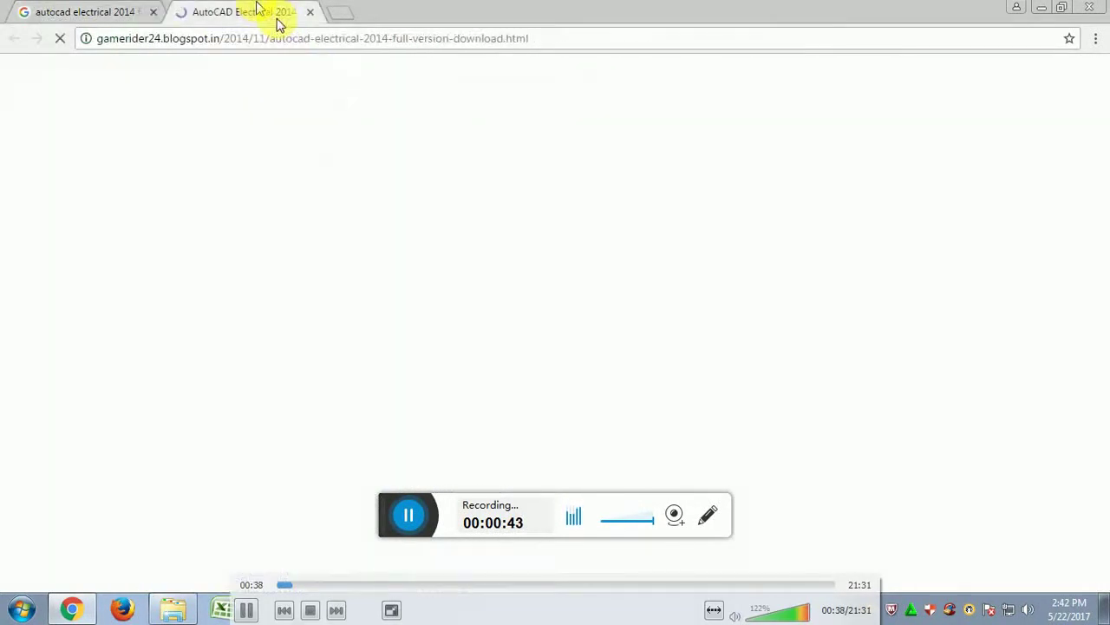
{"action": "scroll", "coordinate": [257, 334], "scroll_direction": "down", "scroll_amount": 3}
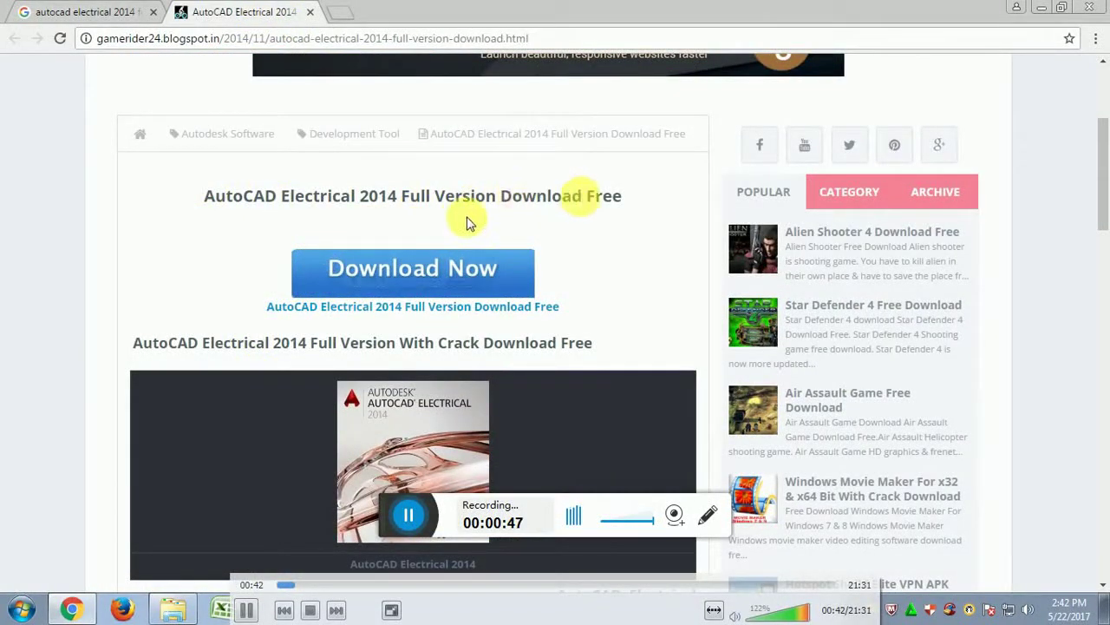
{"action": "scroll", "coordinate": [284, 341], "scroll_direction": "down", "scroll_amount": 4}
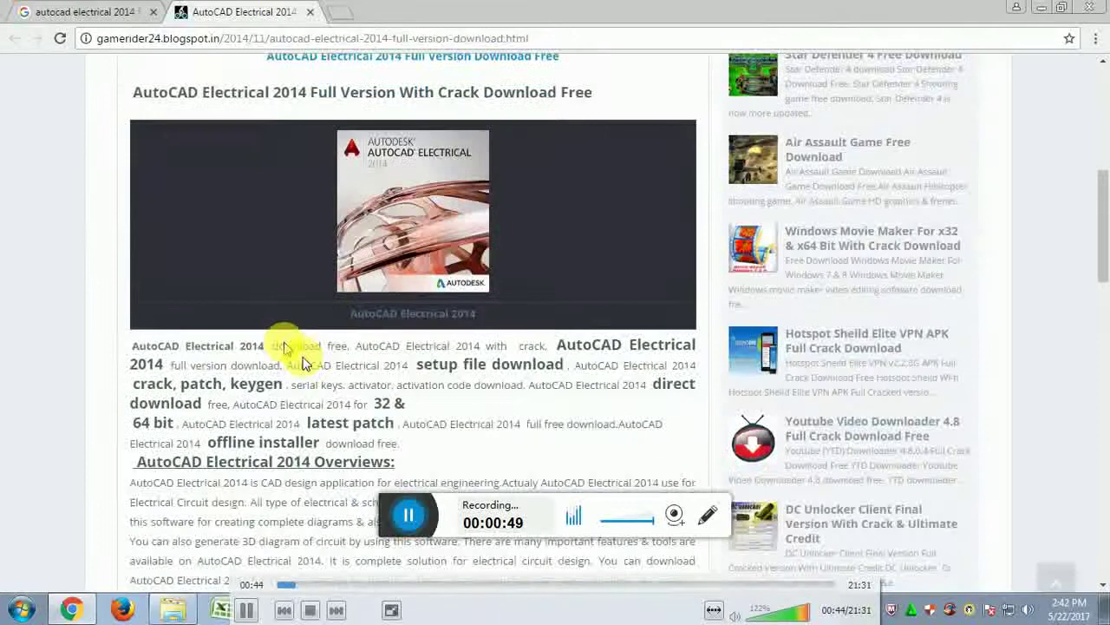
{"action": "scroll", "coordinate": [260, 373], "scroll_direction": "down", "scroll_amount": 1}
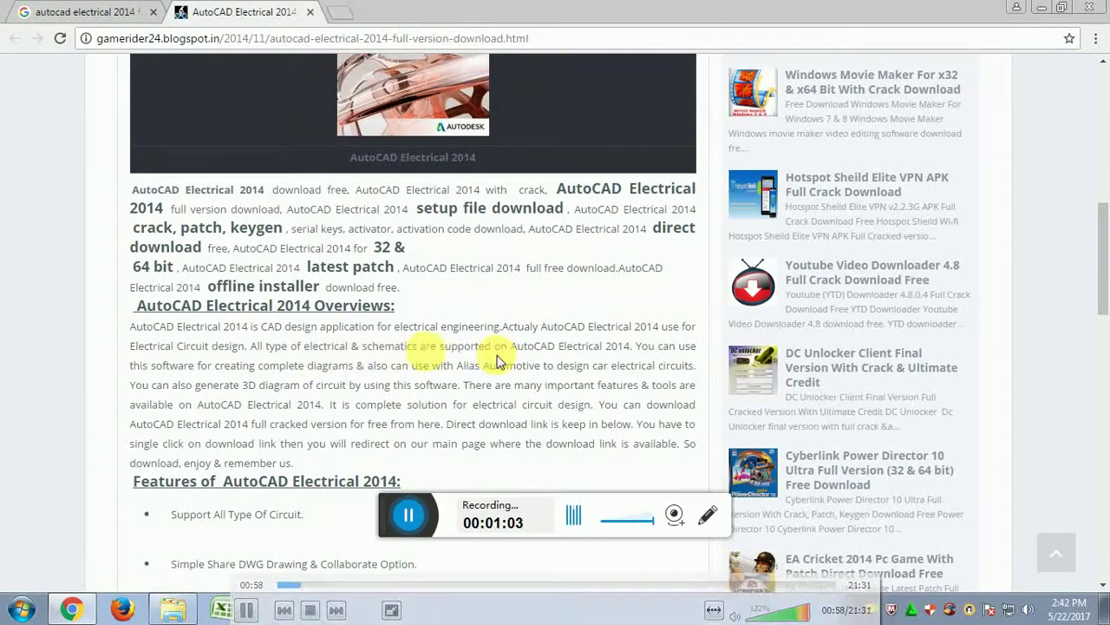
{"action": "scroll", "coordinate": [598, 364], "scroll_direction": "down", "scroll_amount": 1}
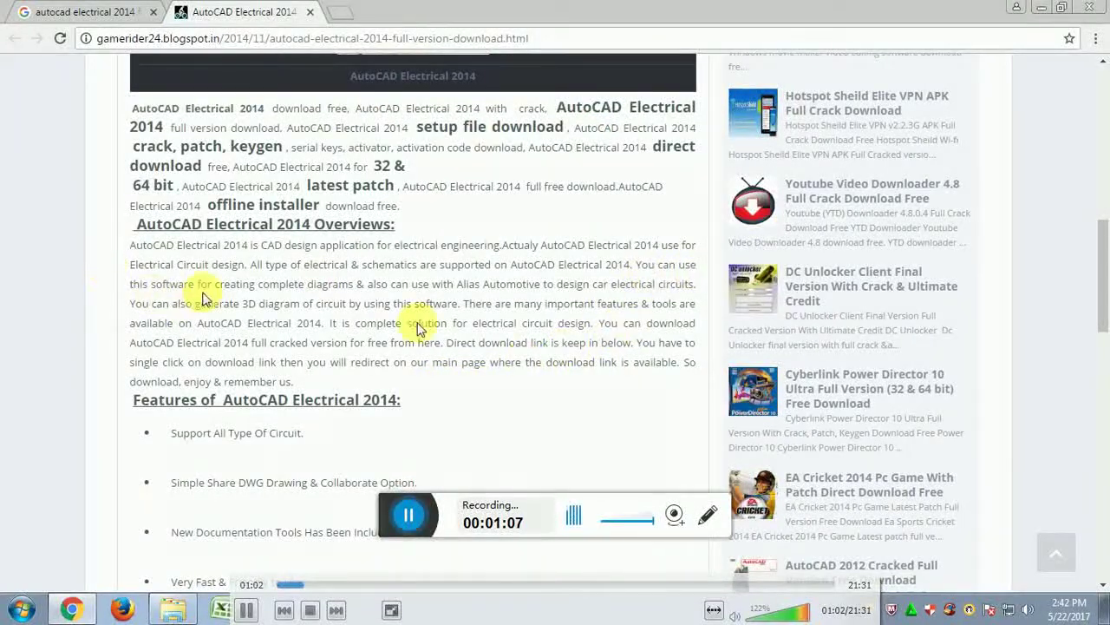
{"action": "scroll", "coordinate": [341, 295], "scroll_direction": "down", "scroll_amount": 3}
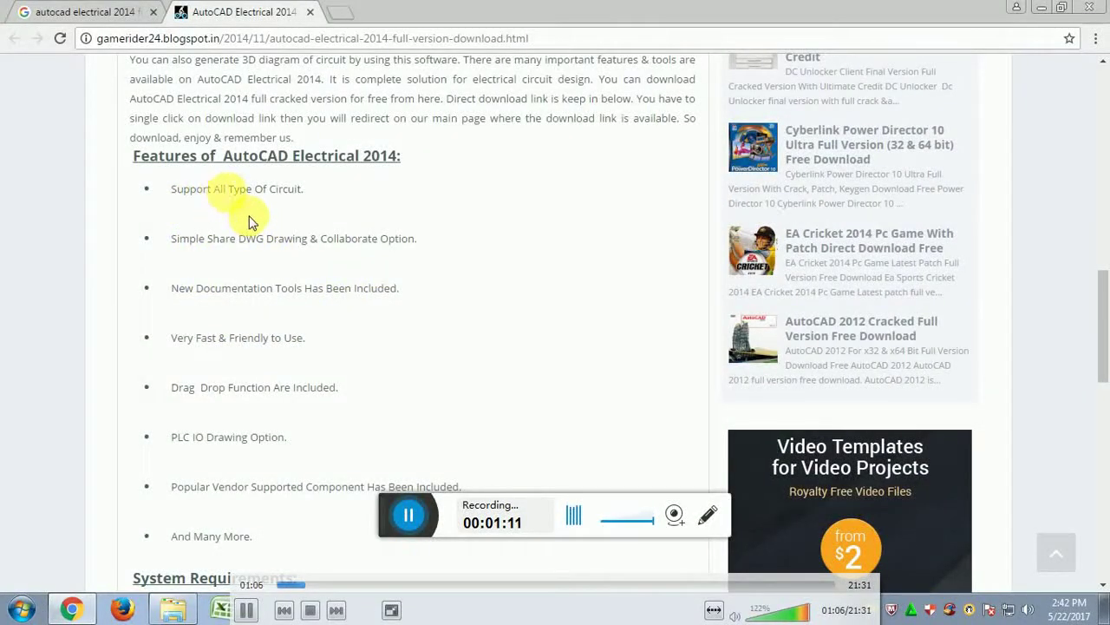
{"action": "scroll", "coordinate": [249, 222], "scroll_direction": "up", "scroll_amount": 2}
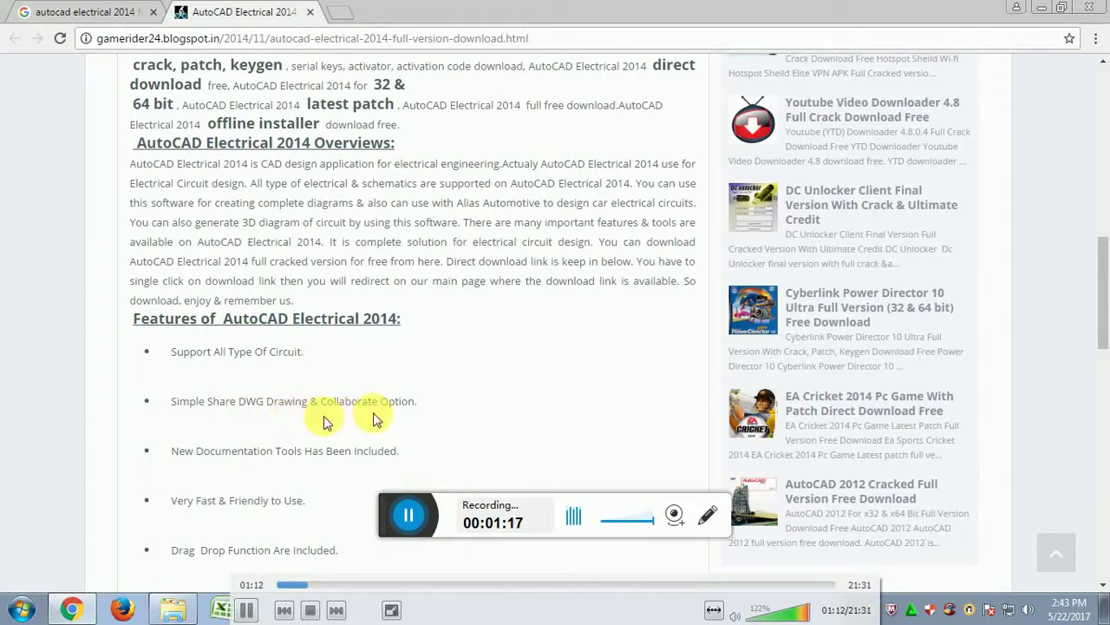
{"action": "scroll", "coordinate": [381, 407], "scroll_direction": "down", "scroll_amount": 2}
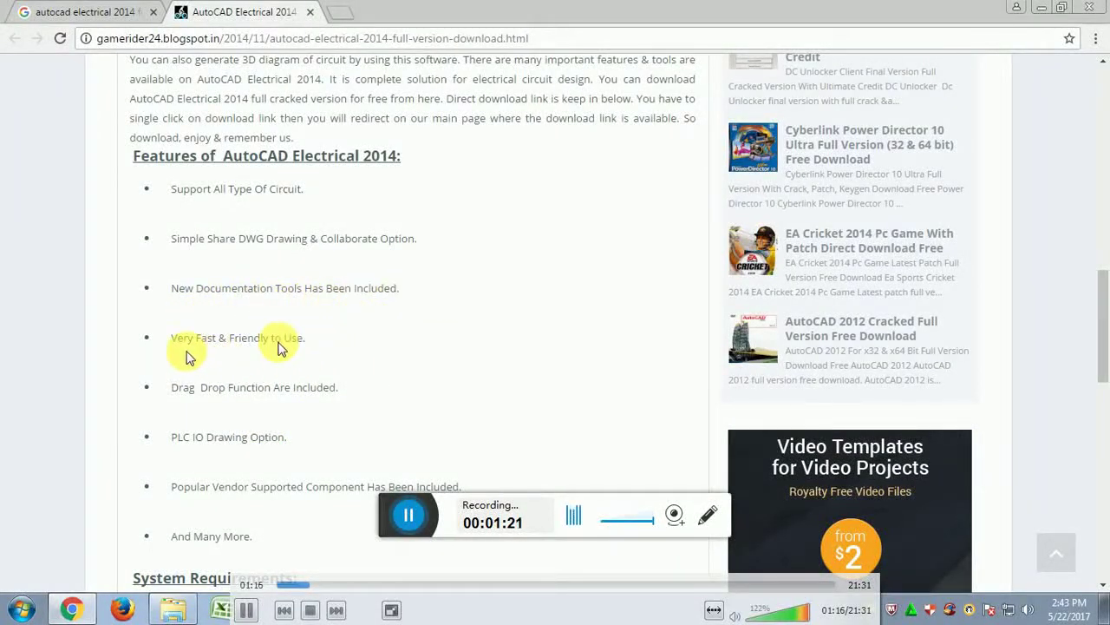
{"action": "scroll", "coordinate": [278, 347], "scroll_direction": "down", "scroll_amount": 1}
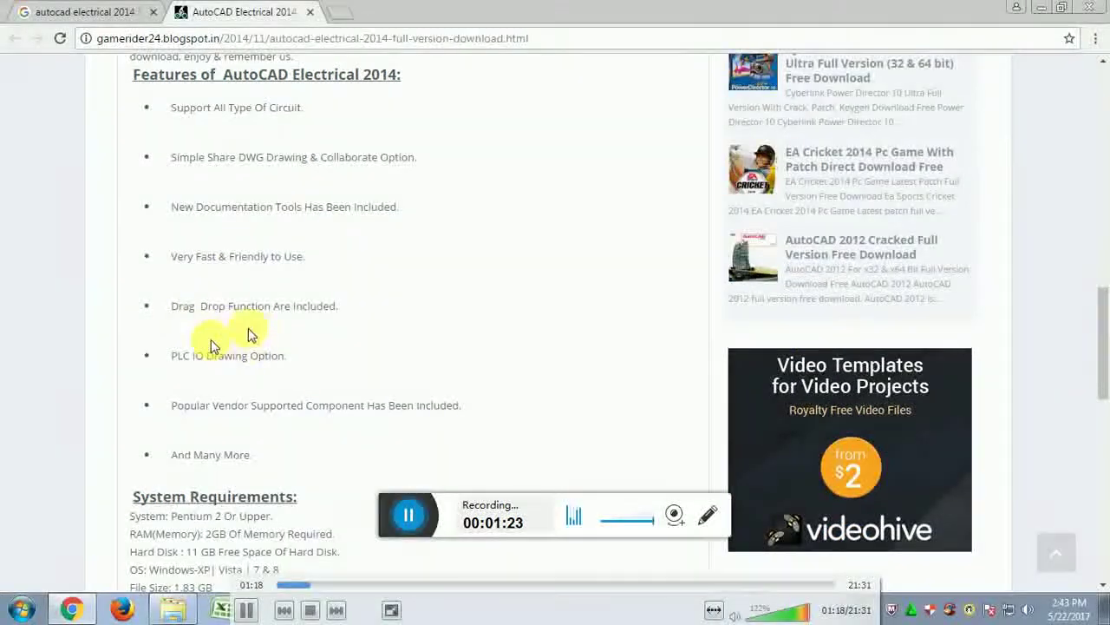
{"action": "scroll", "coordinate": [223, 371], "scroll_direction": "down", "scroll_amount": 1}
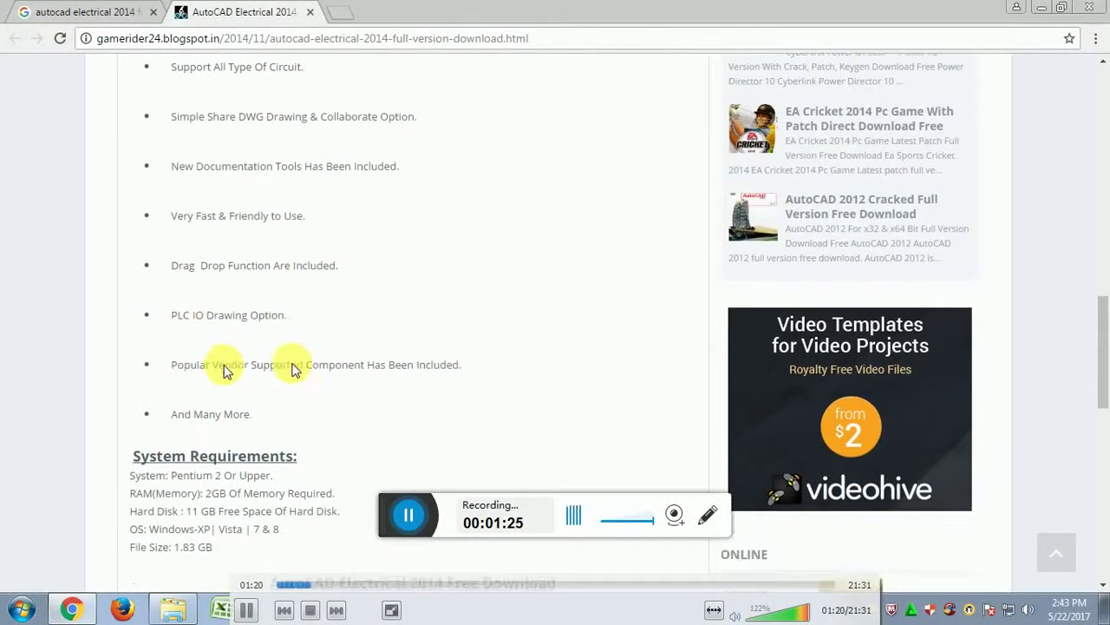
Highlight the System Requirements lines: Pentium 2 processor, 2GB RAM and 11 GB disk space
{"action": "left_click_drag", "start_coordinate": [171, 378], "coordinate": [241, 389]}
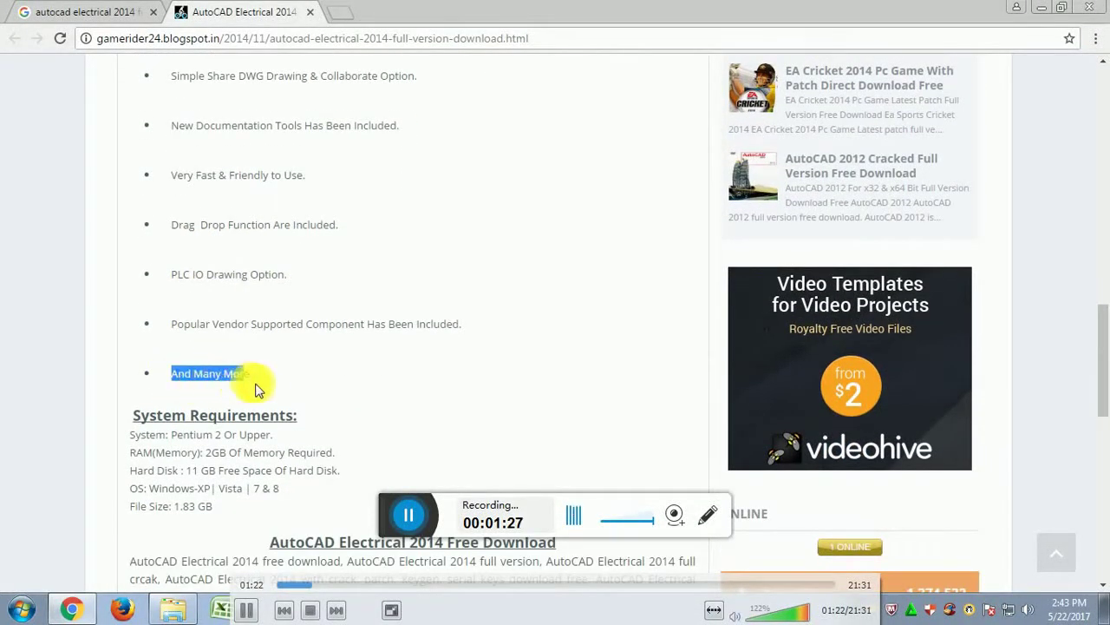
{"action": "scroll", "coordinate": [235, 391], "scroll_direction": "down", "scroll_amount": 3}
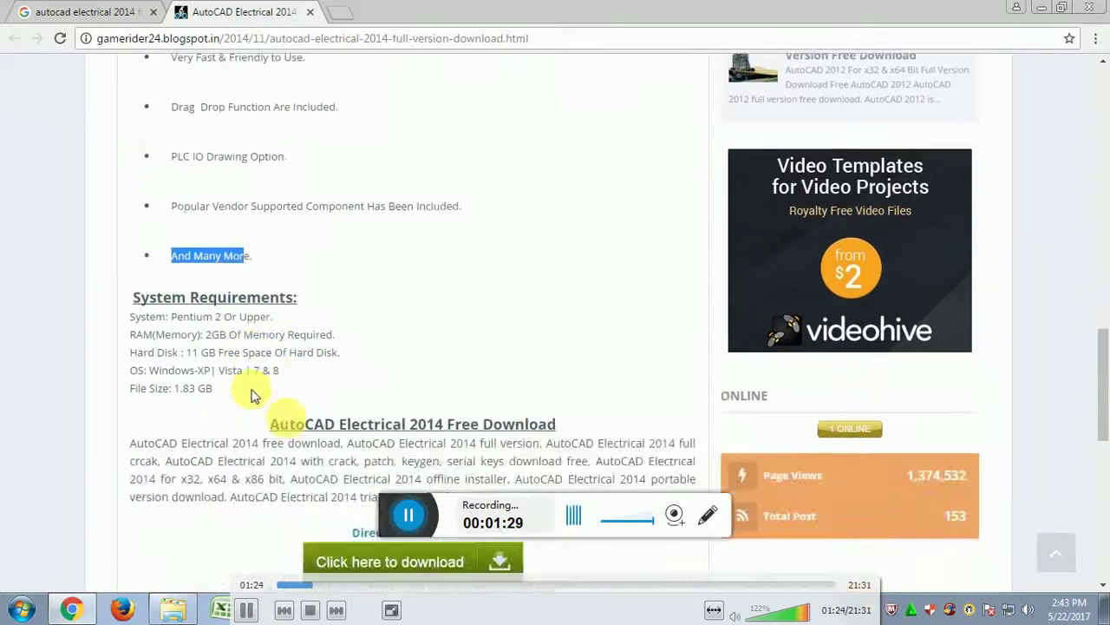
{"action": "left_click_drag", "start_coordinate": [133, 170], "coordinate": [286, 171]}
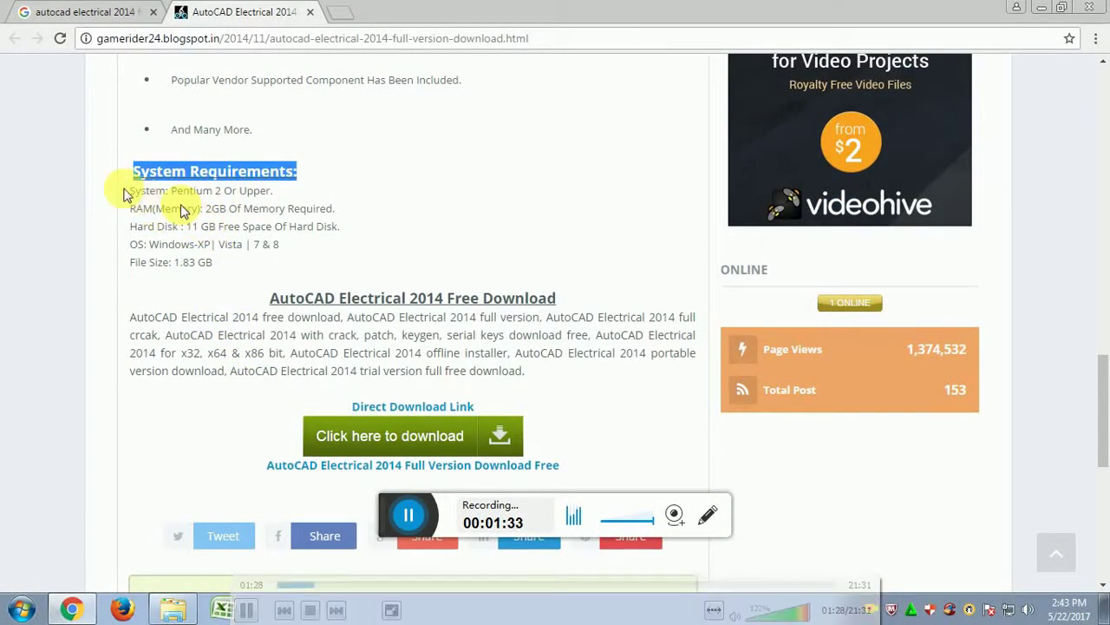
{"action": "left_click_drag", "start_coordinate": [170, 191], "coordinate": [129, 215]}
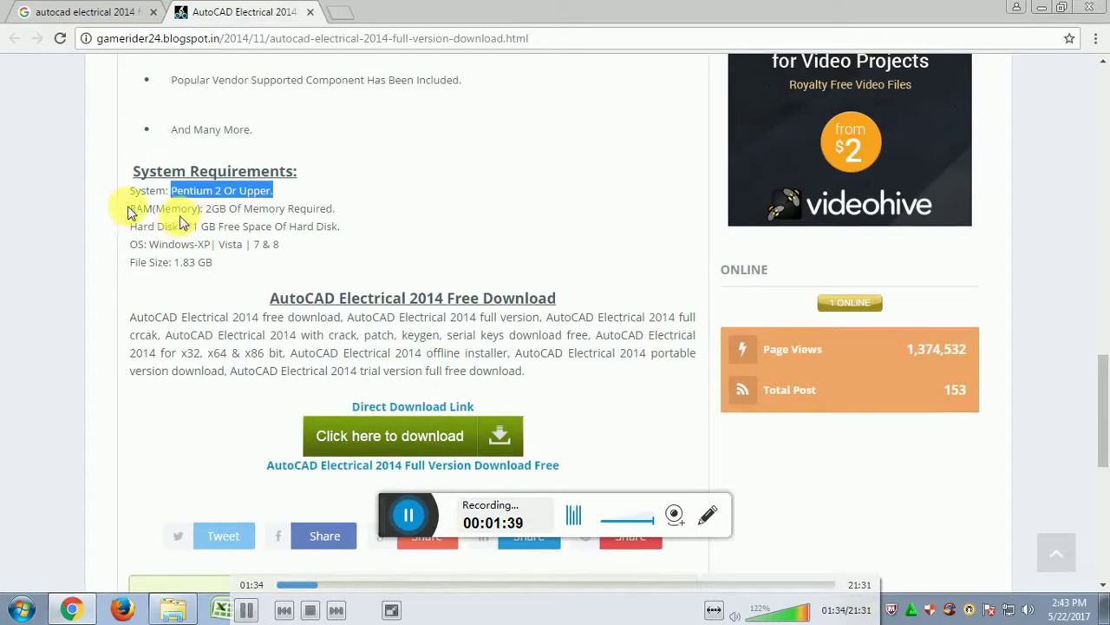
{"action": "double_click", "coordinate": [142, 208]}
{"action": "left_click_drag", "start_coordinate": [206, 208], "coordinate": [333, 210]}
{"action": "left_click_drag", "start_coordinate": [132, 227], "coordinate": [343, 233]}
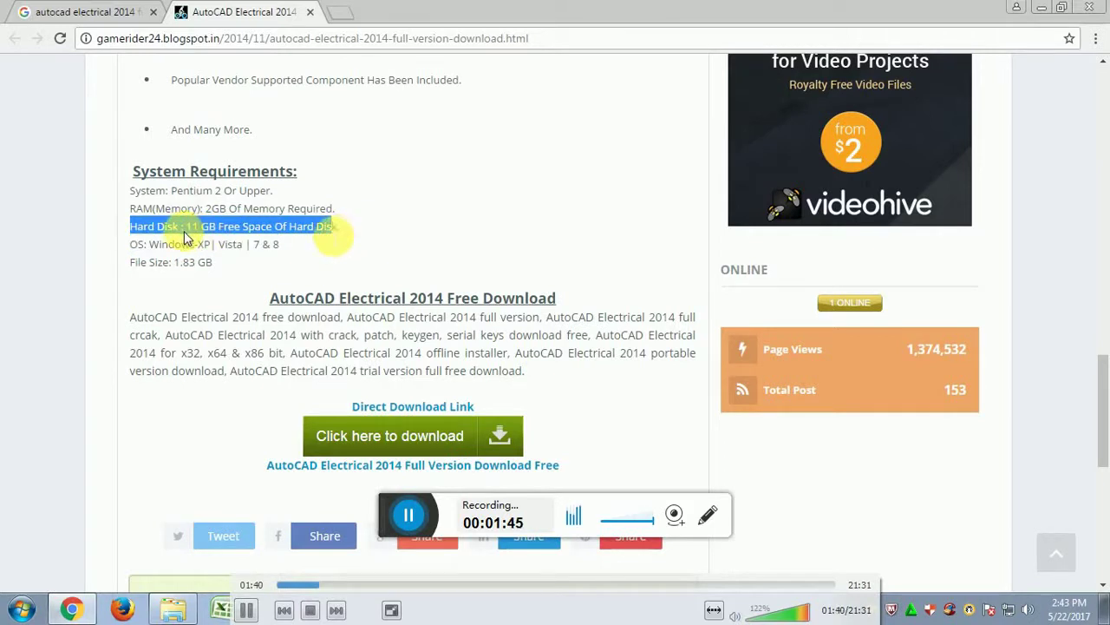
{"action": "left_click", "coordinate": [184, 230]}
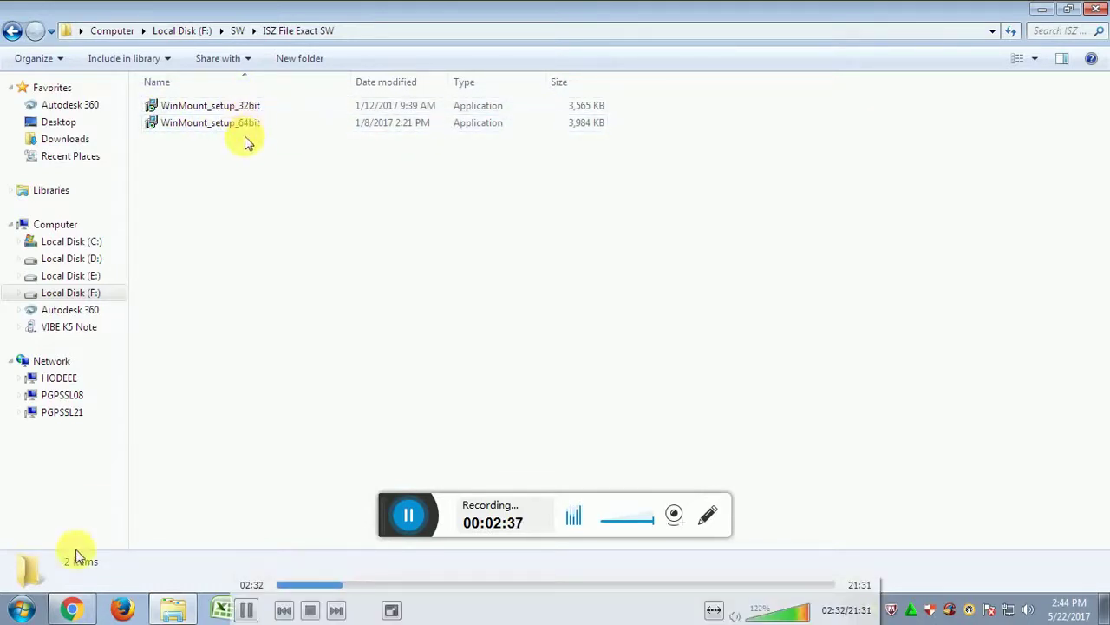
Open Windows Explorer from the Start menu to the Autodesk_AutoCAD_Electrical_2014 folder
{"action": "left_click", "coordinate": [24, 613]}
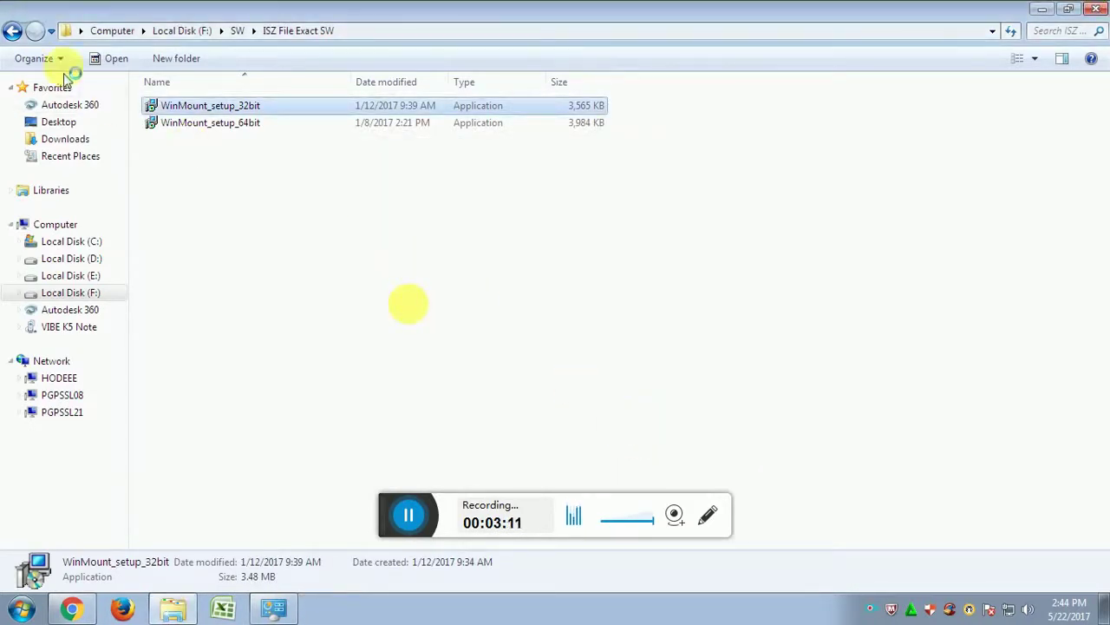
{"action": "mouse_move", "coordinate": [369, 278]}
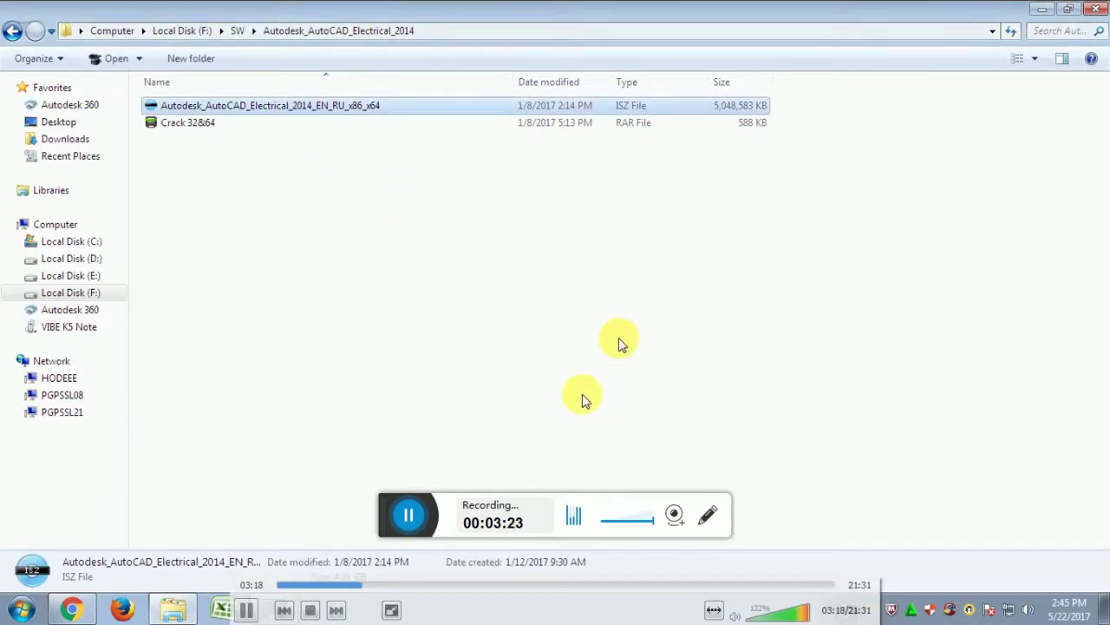
Highlight the supported Windows XP/Vista/7/8 versions and the 1.83 GB file size
{"action": "mouse_move", "coordinate": [580, 397]}
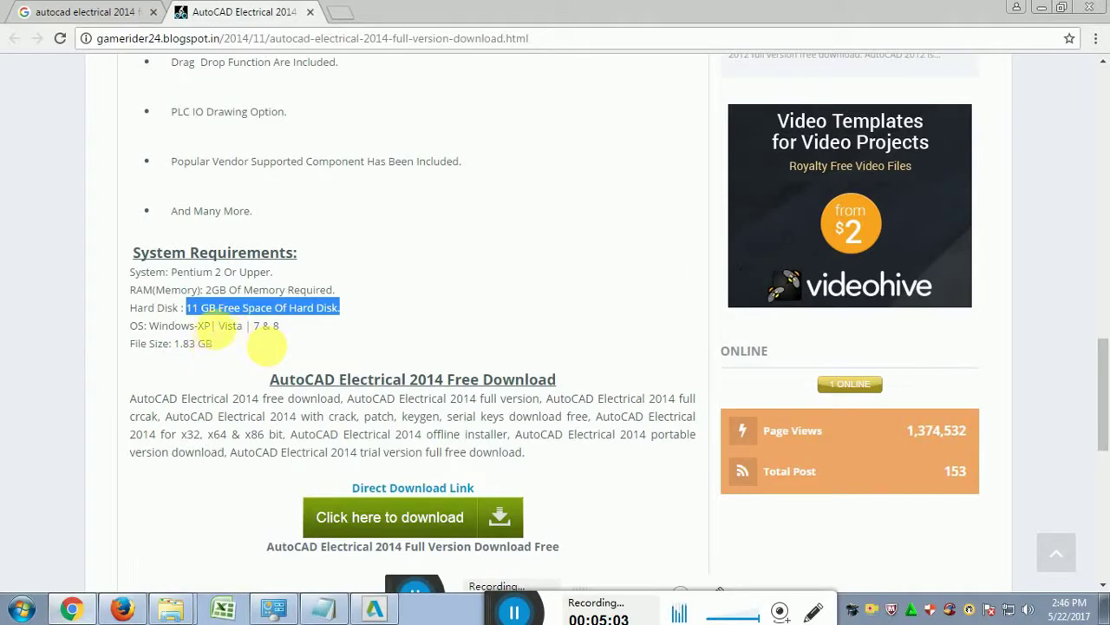
{"action": "left_click_drag", "start_coordinate": [218, 326], "coordinate": [279, 326]}
{"action": "left_click_drag", "start_coordinate": [175, 343], "coordinate": [212, 344]}
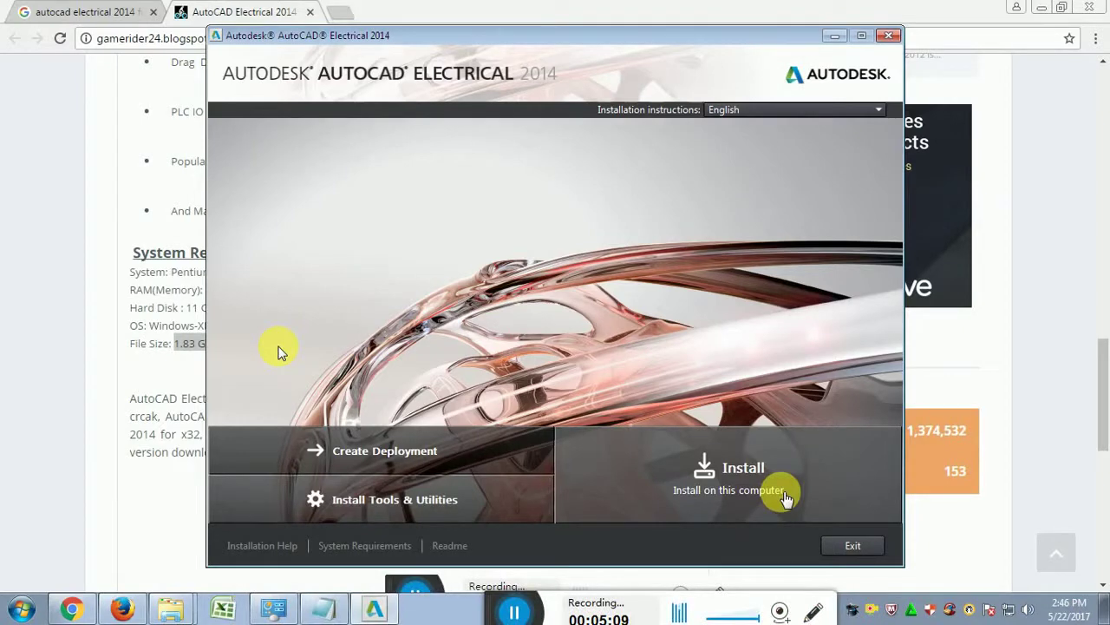
Start installing, accept the licence, and choose a Stand-Alone licence with own product information
{"action": "left_click", "coordinate": [785, 498]}
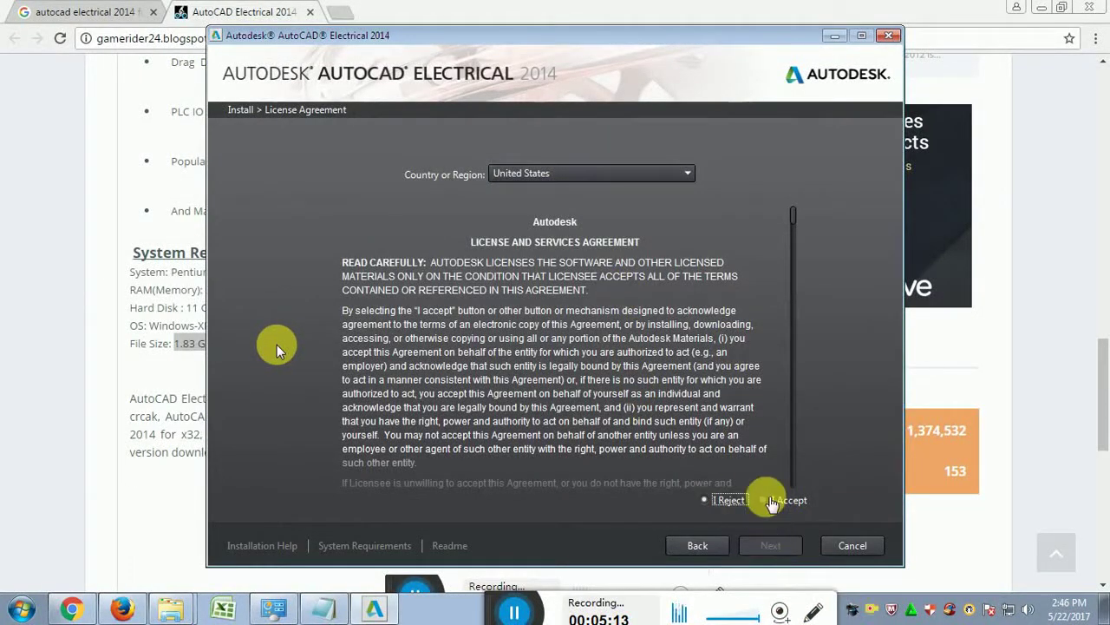
{"action": "left_click", "coordinate": [764, 500]}
{"action": "left_click", "coordinate": [771, 547]}
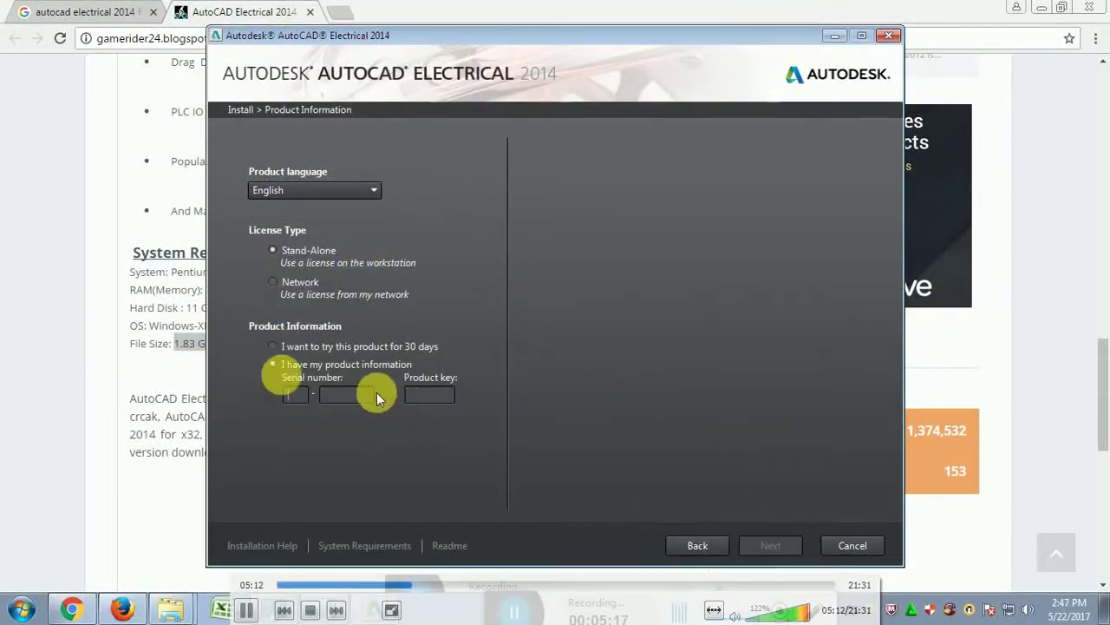
{"action": "left_click", "coordinate": [276, 364]}
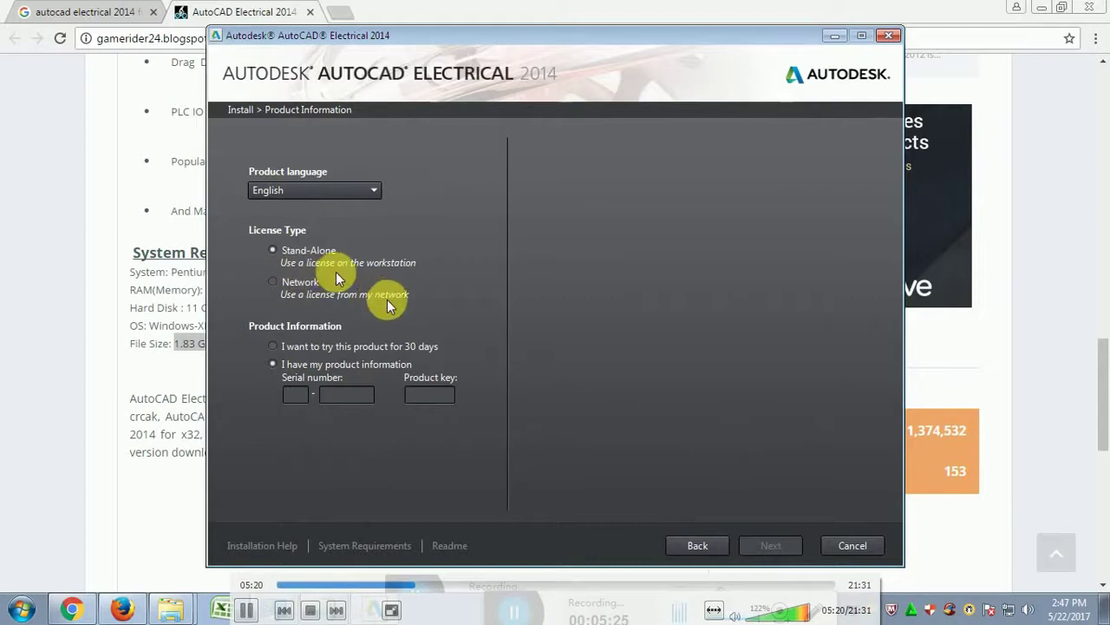
{"action": "left_click", "coordinate": [269, 255]}
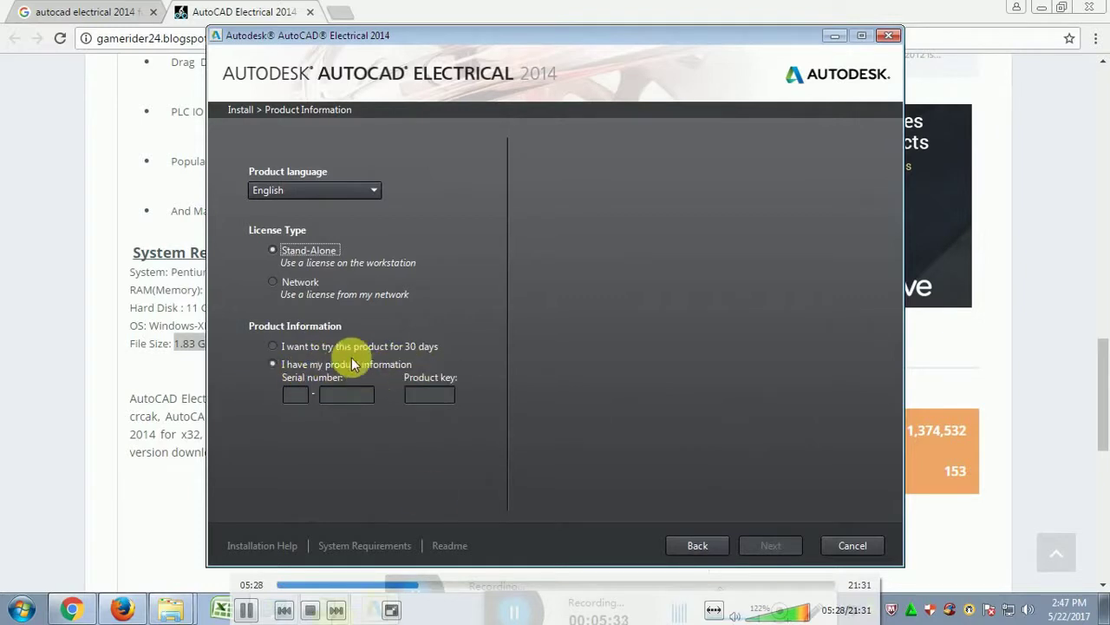
{"action": "key", "text": "alt+Tab"}
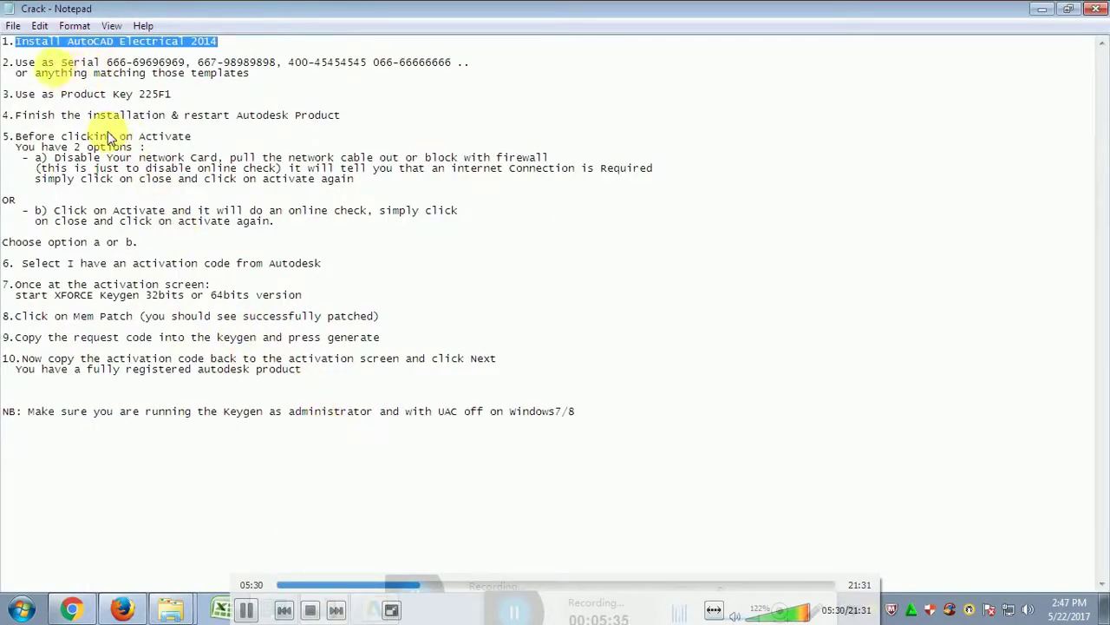
Highlight the serial number and product key instructions in the Notepad notes
{"action": "double_click", "coordinate": [77, 66]}
{"action": "left_click_drag", "start_coordinate": [61, 94], "coordinate": [159, 102]}
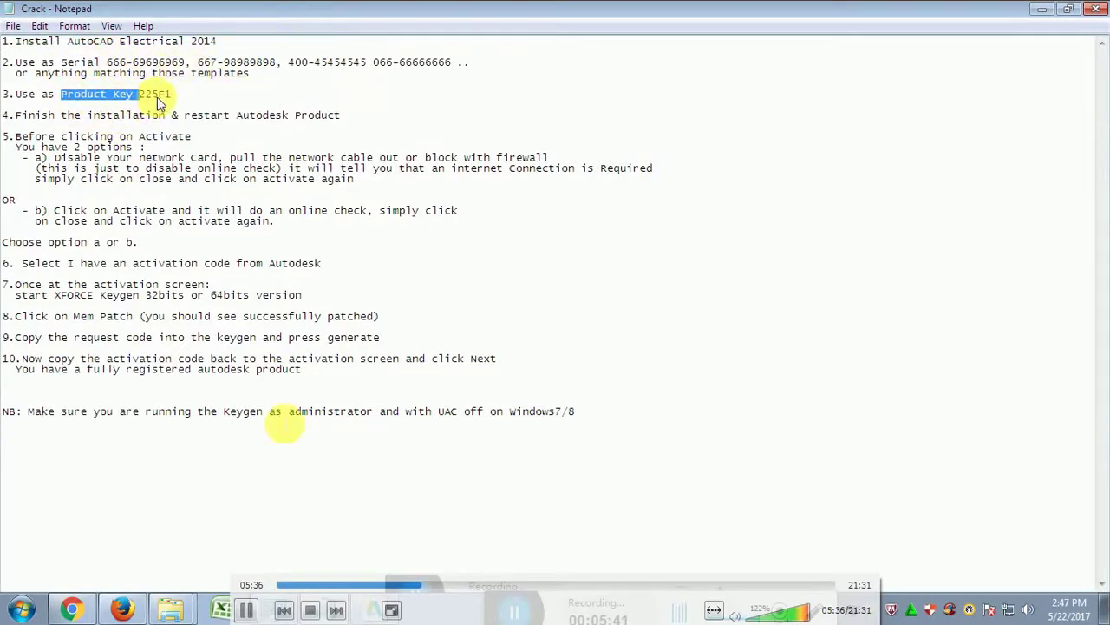
{"action": "key", "text": "alt+Tab"}
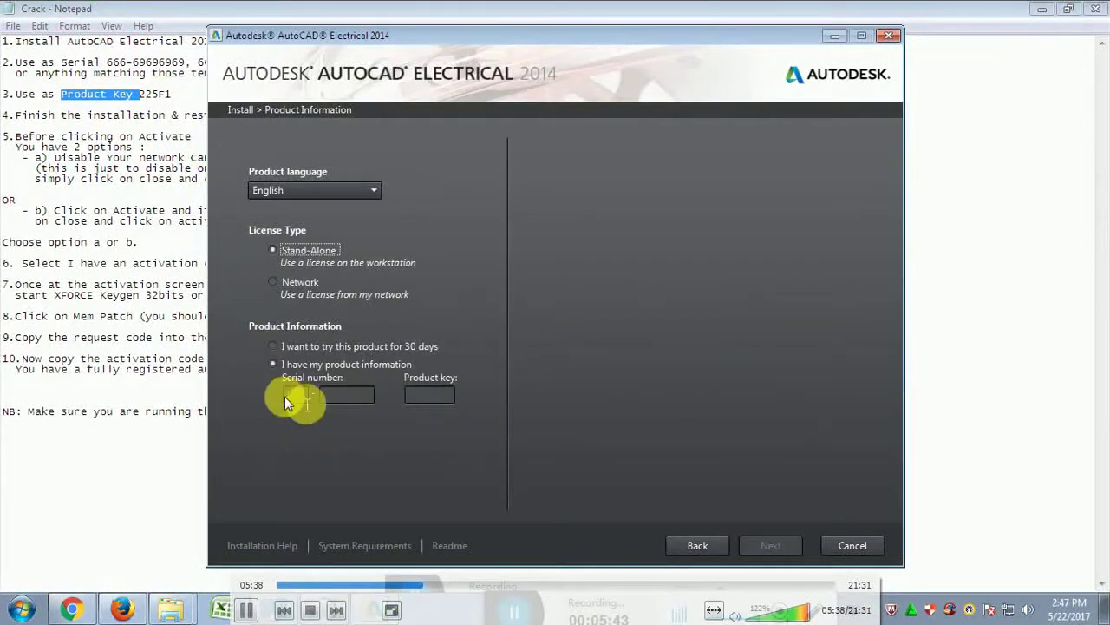
Enter the serial number and product key from the notes and continue to configuration
{"action": "left_click", "coordinate": [292, 398]}
{"action": "type", "text": "66"}
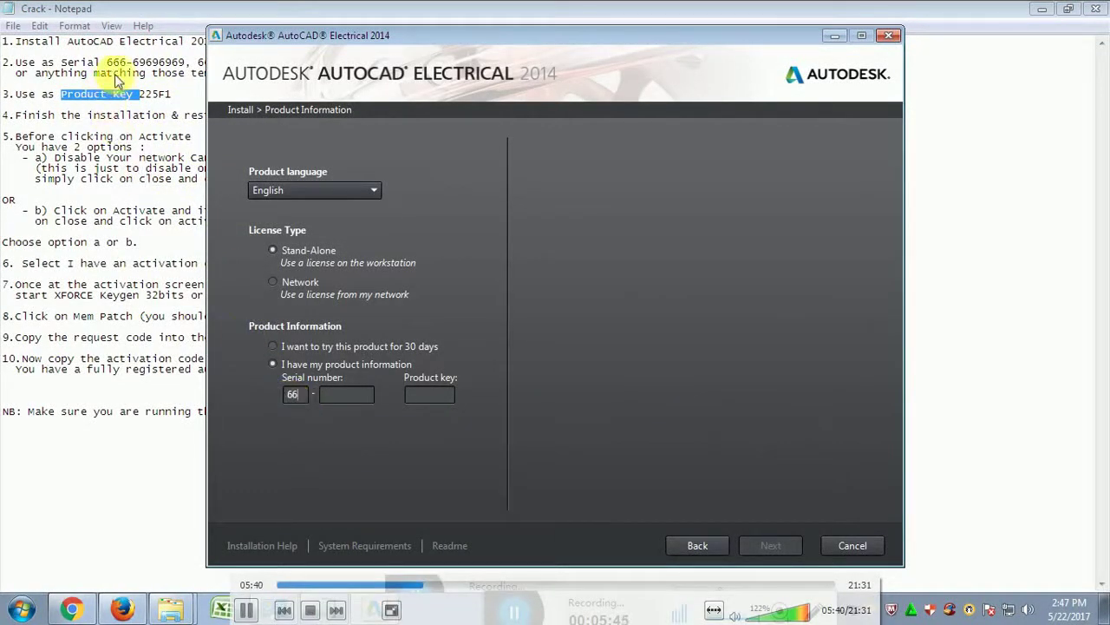
{"action": "type", "text": "669696969"}
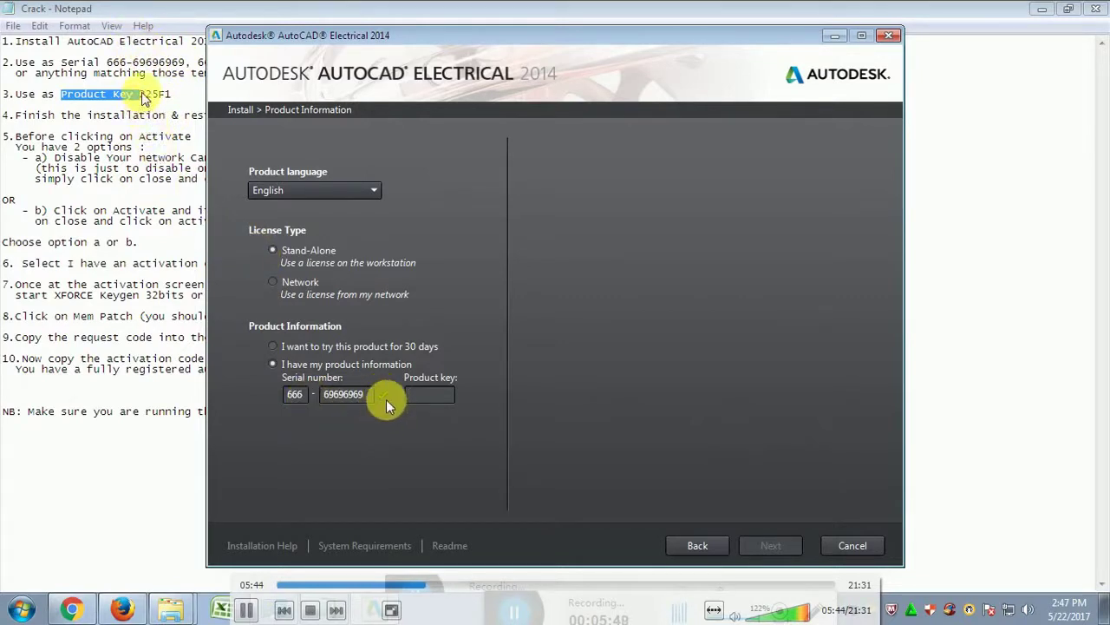
{"action": "type", "text": "22F1"}
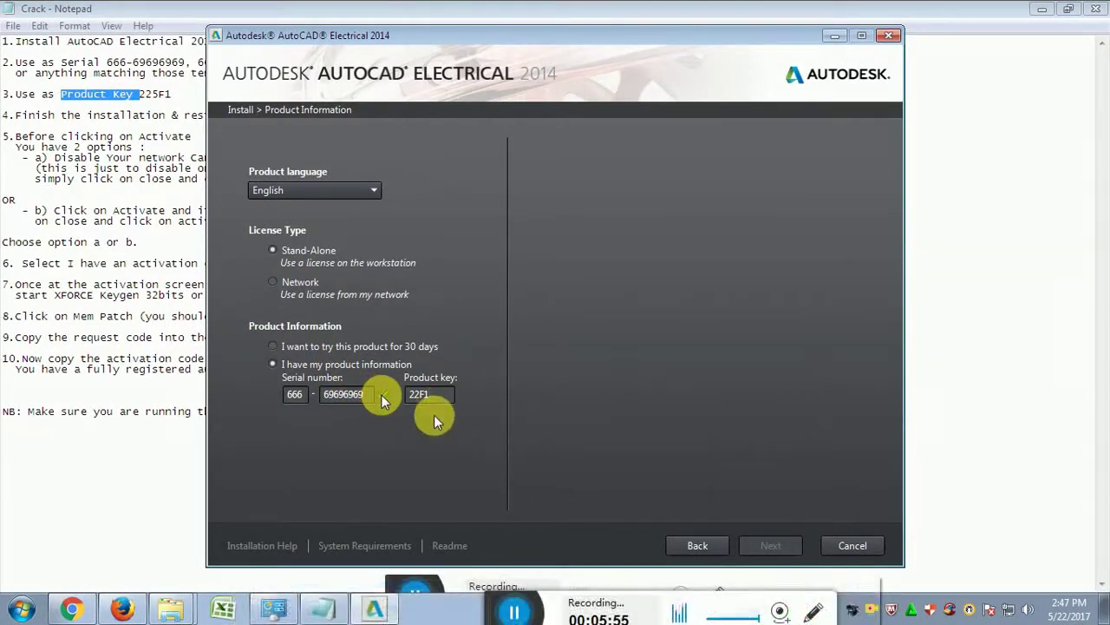
{"action": "left_click", "coordinate": [419, 395]}
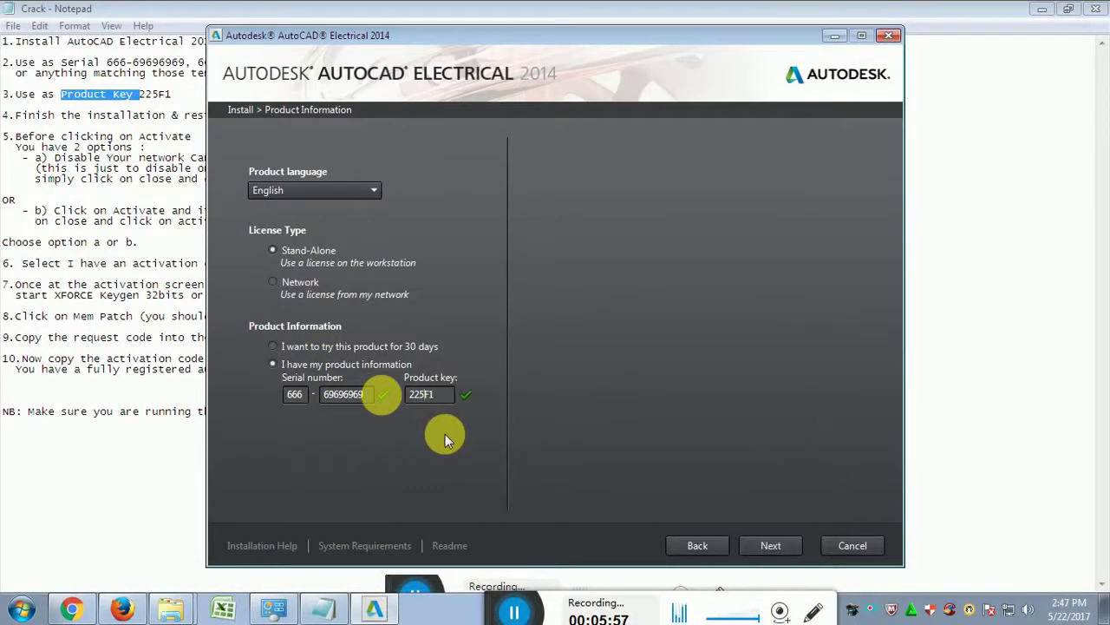
{"action": "type", "text": "5"}
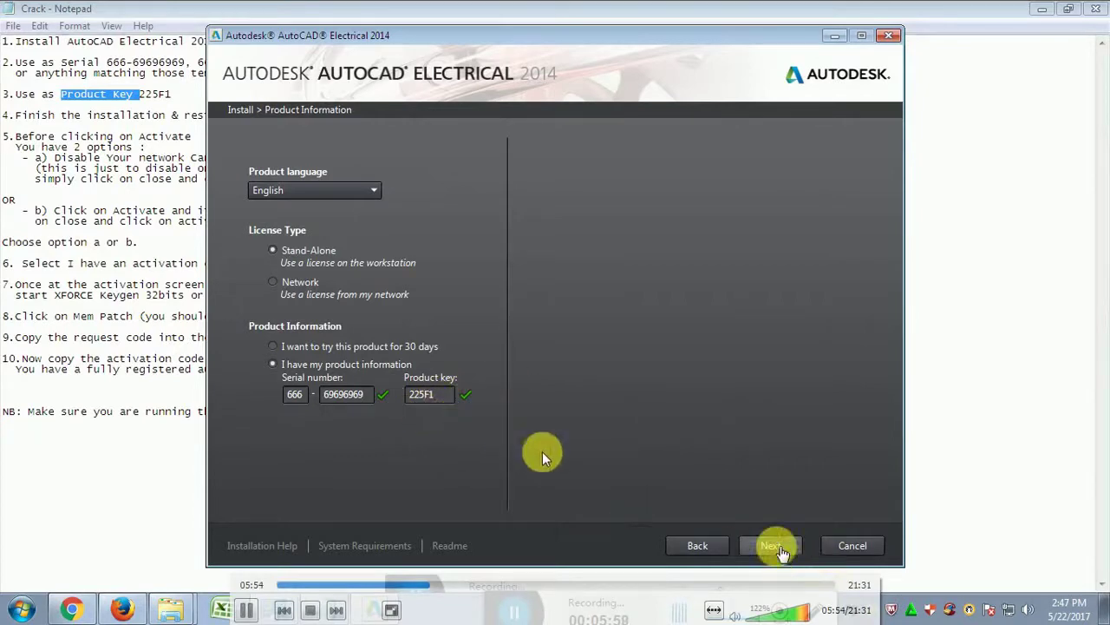
{"action": "left_click", "coordinate": [774, 546]}
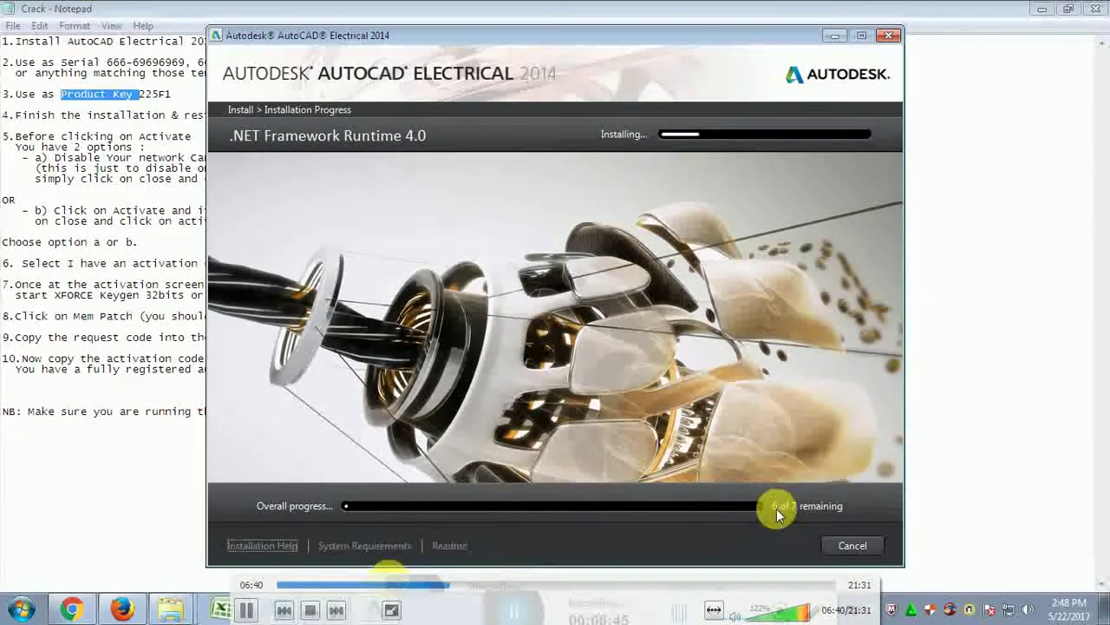
{"action": "key", "text": "alt+Tab"}
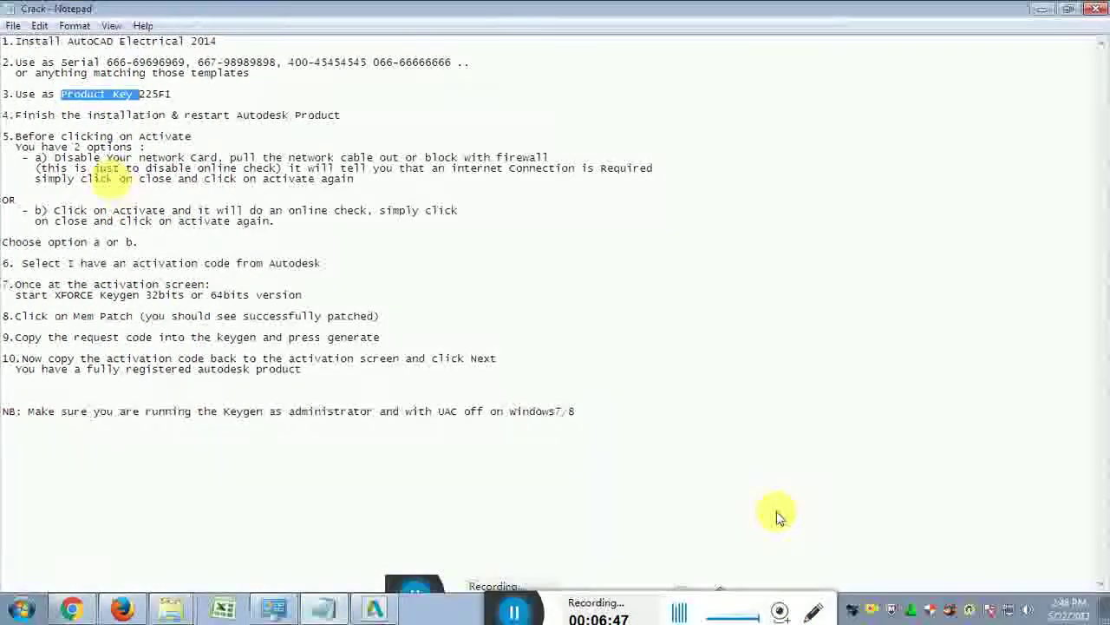
{"action": "left_click_drag", "start_coordinate": [16, 114], "coordinate": [165, 114]}
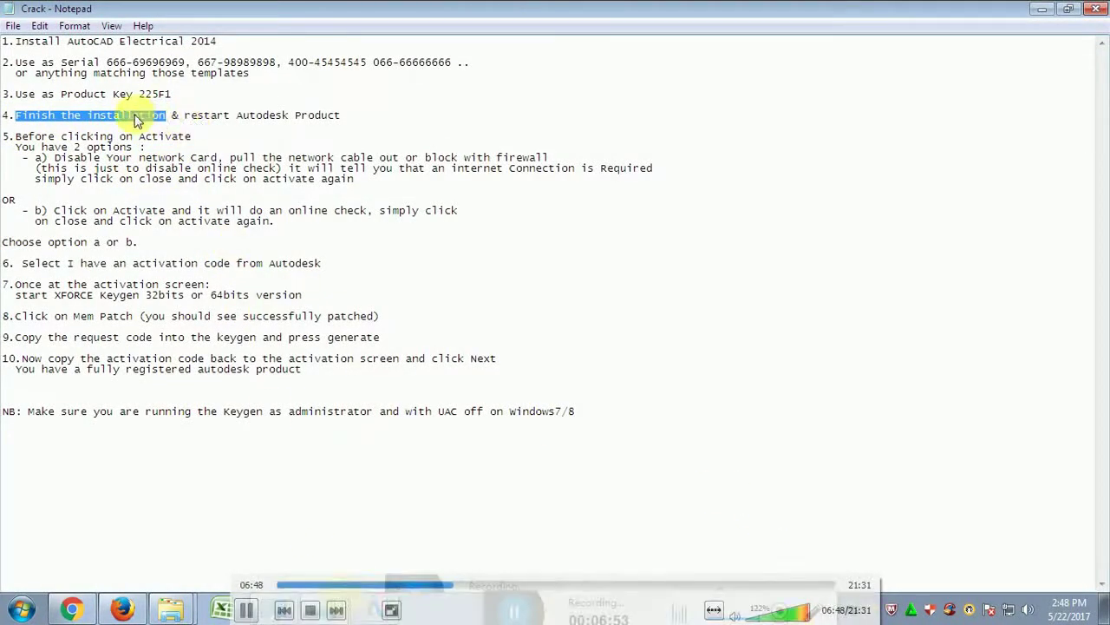
{"action": "left_click_drag", "start_coordinate": [184, 114], "coordinate": [340, 115]}
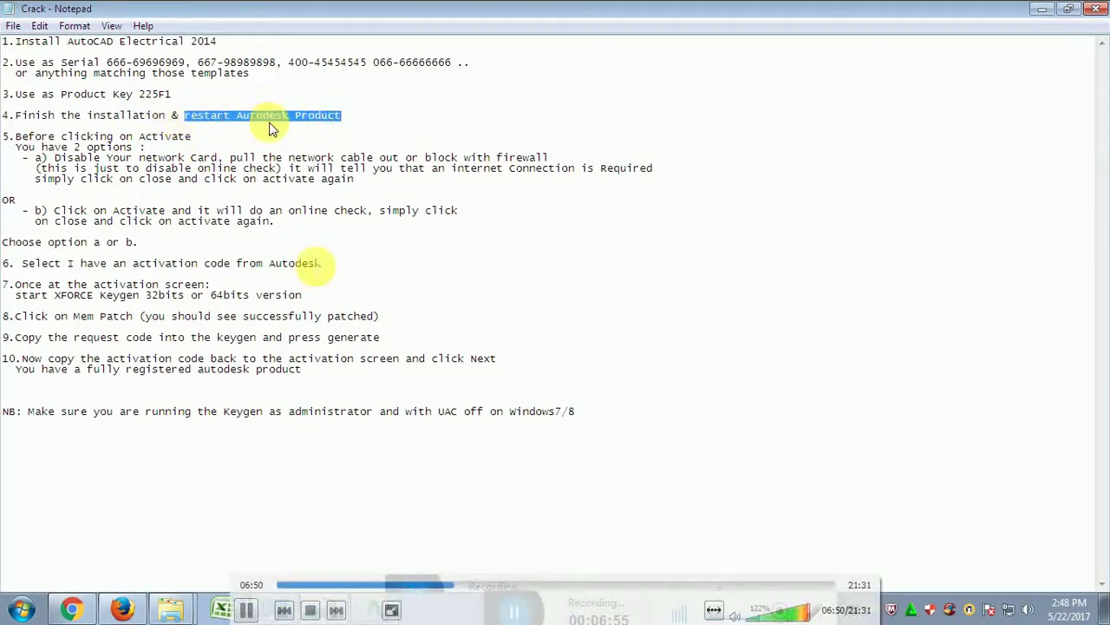
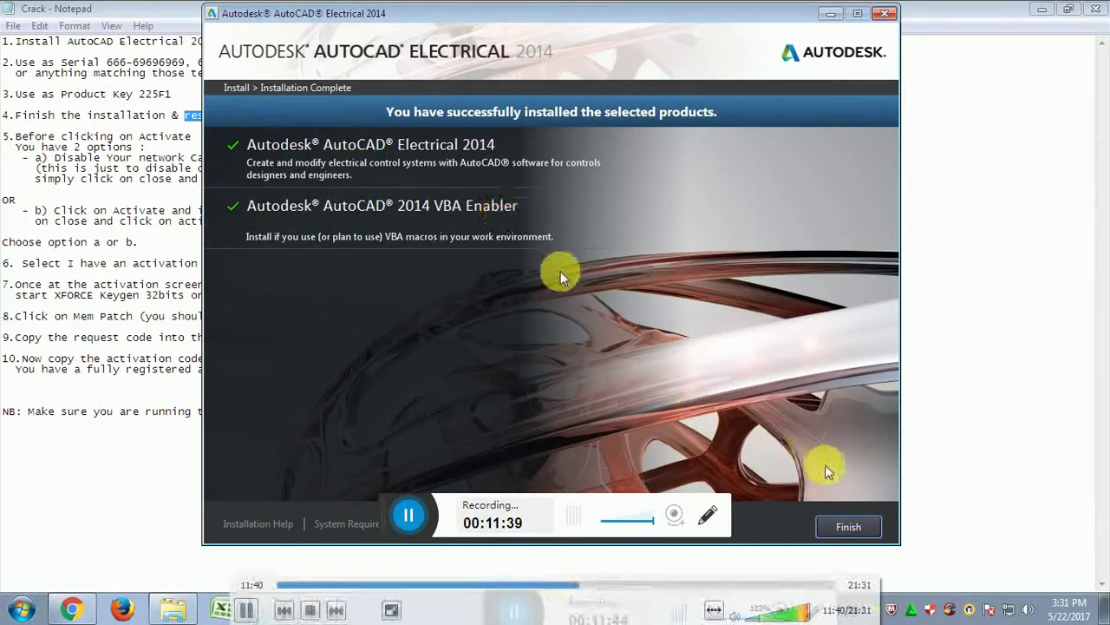
Finish the AutoCAD Electrical 2014 and VBA Enabler installation and close the installer
{"action": "left_click", "coordinate": [853, 533]}
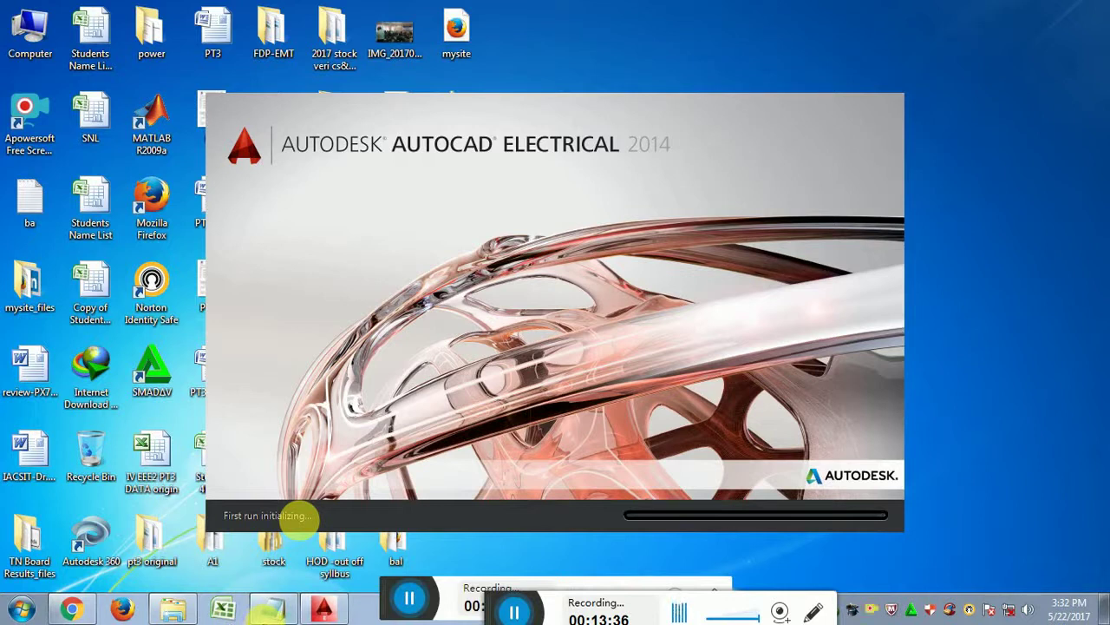
Bring Crack.txt forward in Notepad and highlight step 5 about disabling the network before activating
{"action": "left_click", "coordinate": [275, 614]}
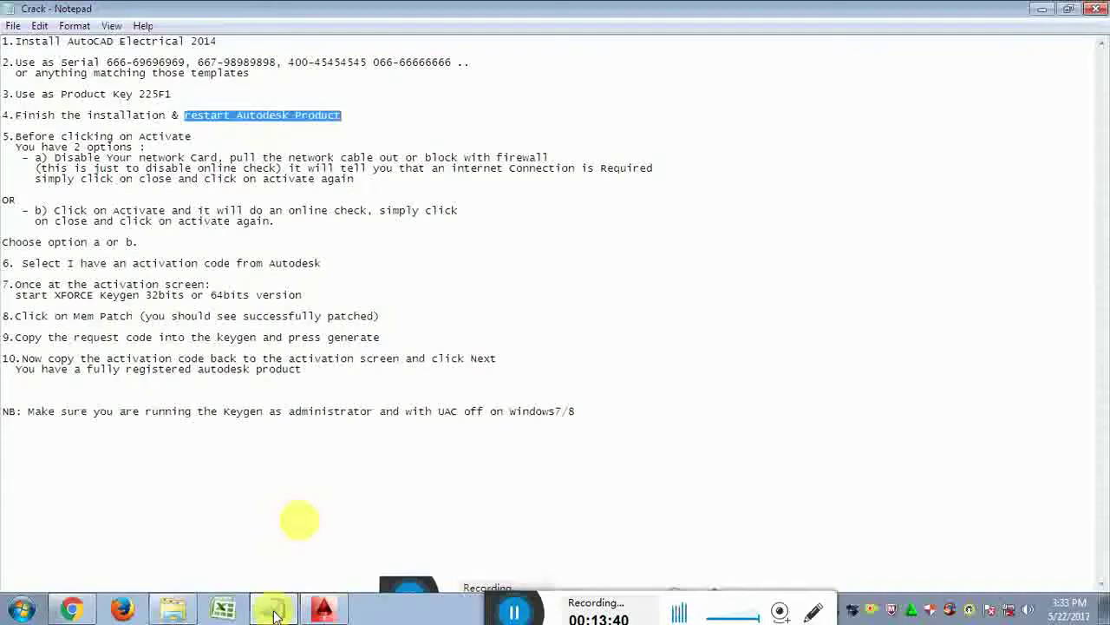
{"action": "left_click_drag", "start_coordinate": [36, 168], "coordinate": [416, 169]}
{"action": "left_click", "coordinate": [404, 159]}
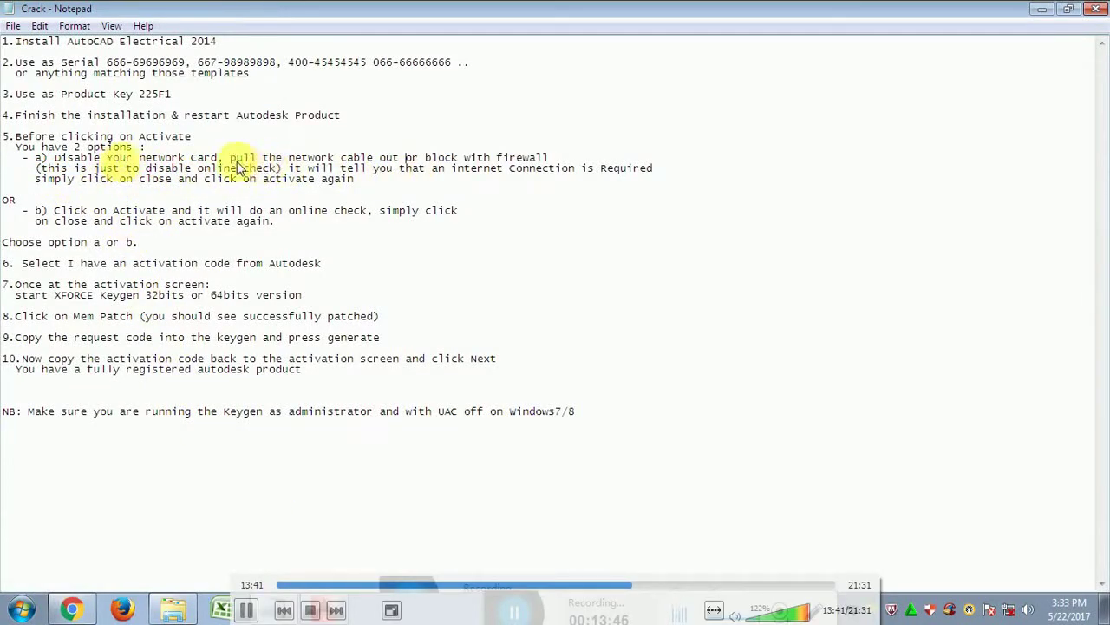
{"action": "left_click_drag", "start_coordinate": [113, 159], "coordinate": [3, 159]}
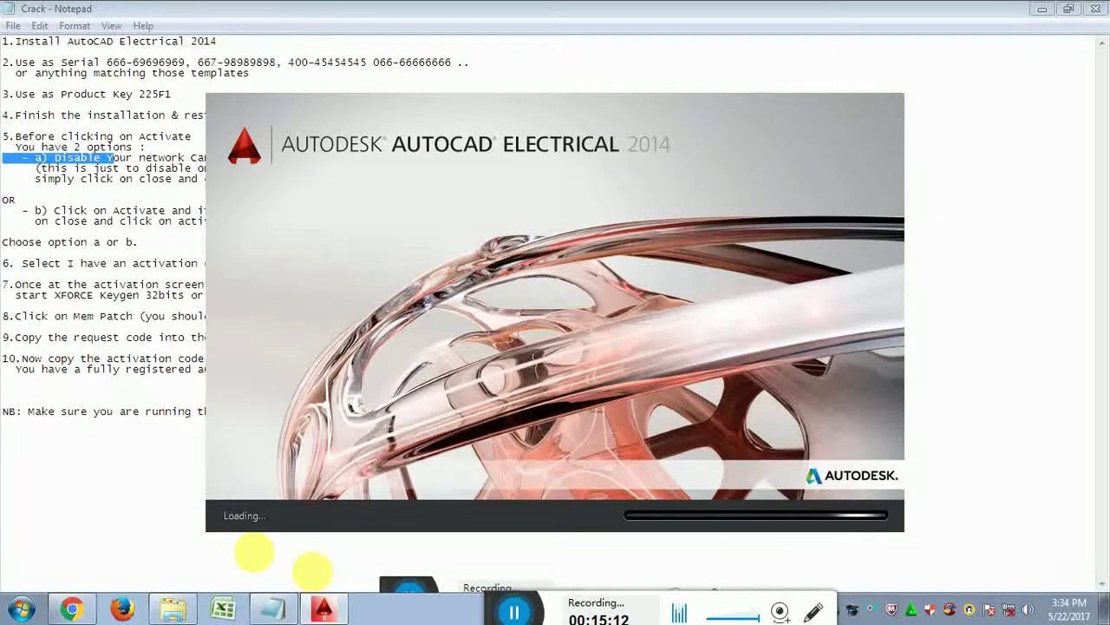
Leave the AutoCAD Electrical 2014 splash screen loading in the background
{"action": "mouse_move", "coordinate": [249, 527]}
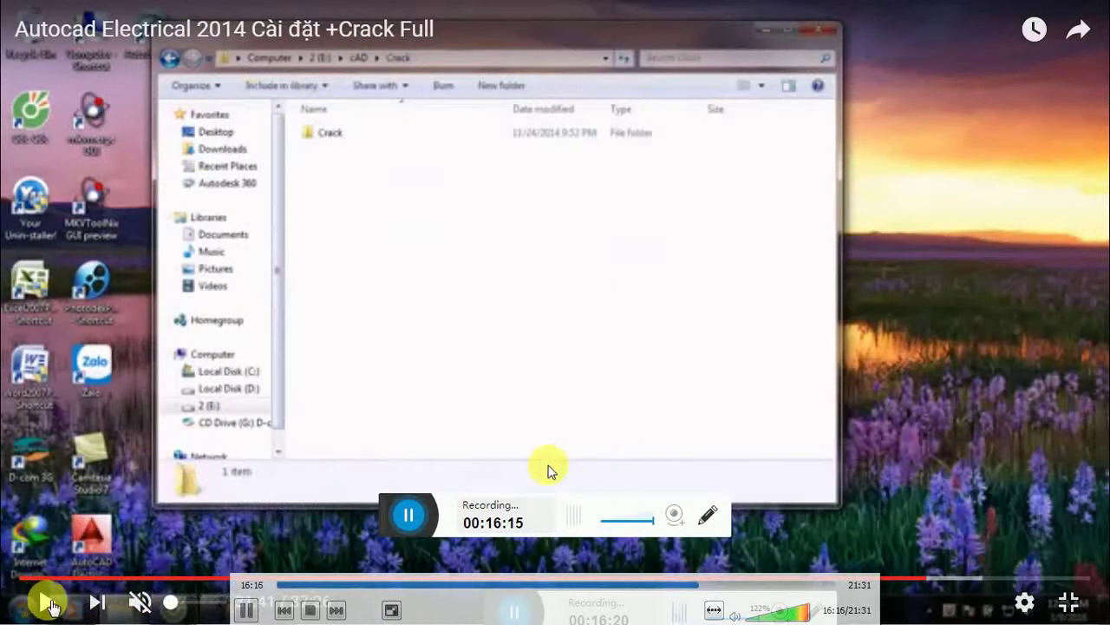
Resume the YouTube tutorial and let it play to the Product Registration & Activation page
{"action": "left_click", "coordinate": [50, 604]}
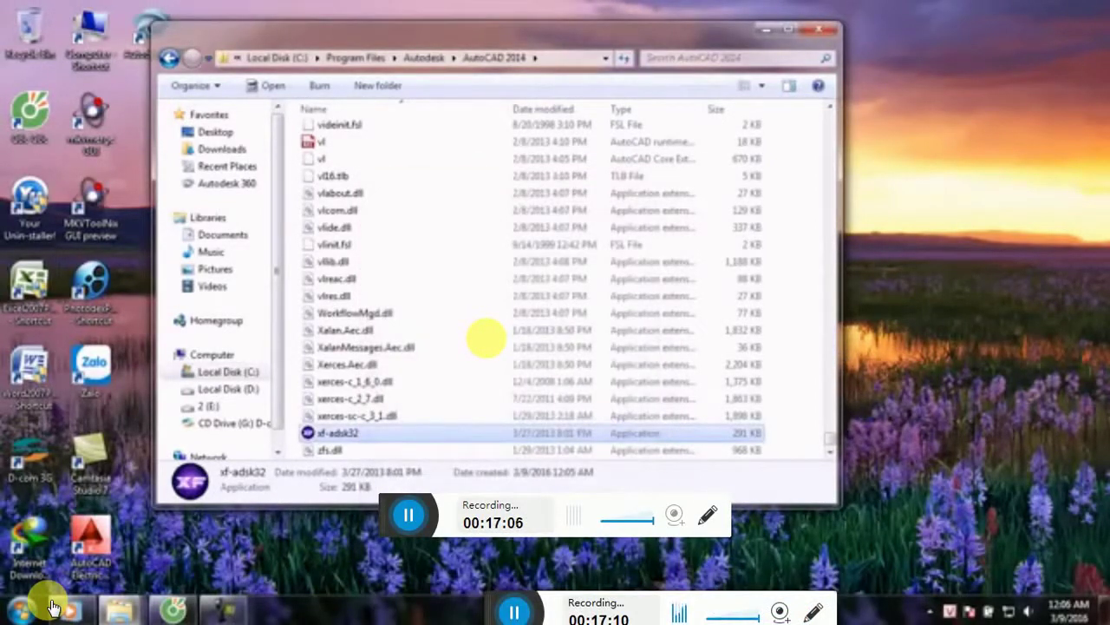
{"action": "mouse_move", "coordinate": [52, 607]}
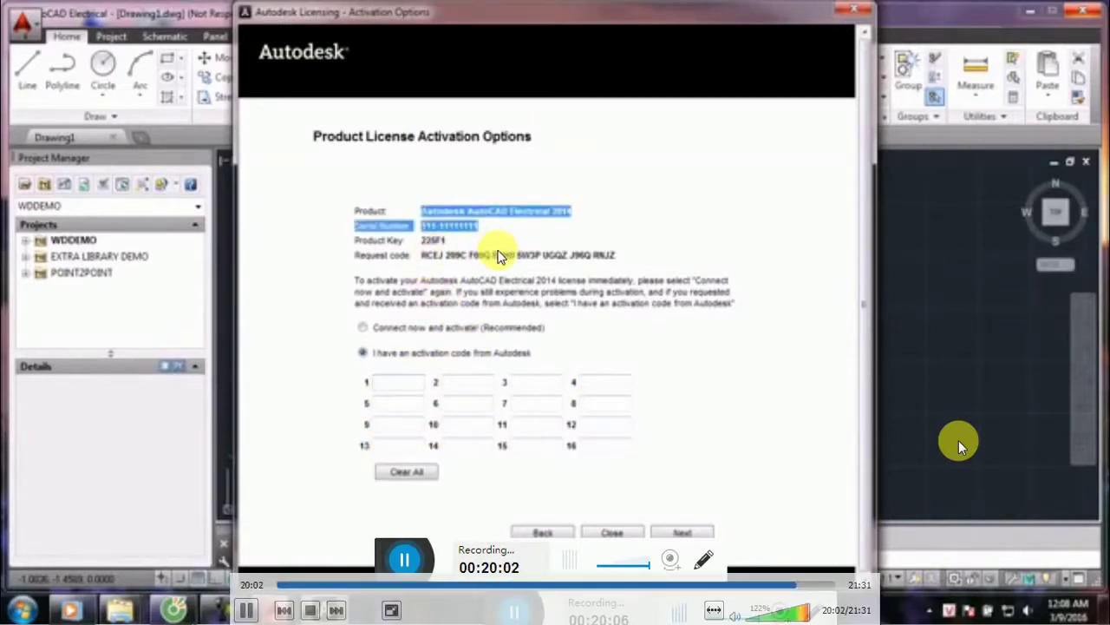
Choose 'I have an activation code from Autodesk' on the Product License Activation Options page
{"action": "mouse_move", "coordinate": [957, 443]}
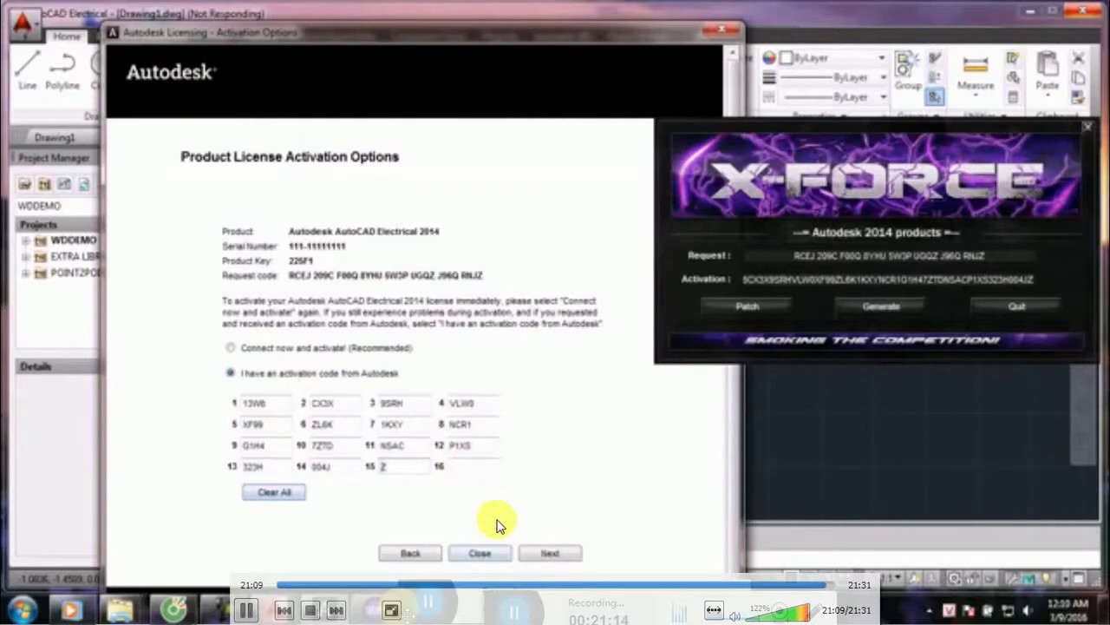
Submit the activation code entered in the 16 activation code fields
{"action": "left_click", "coordinate": [524, 553]}
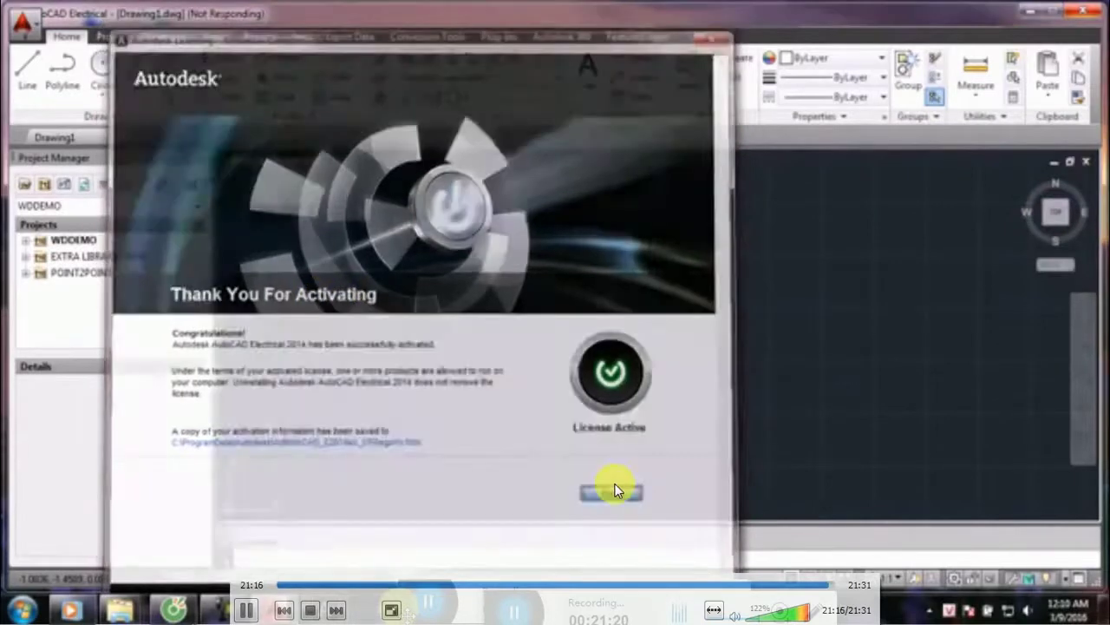
Close the Thank You For Activating screen to return to the blank Drawing1
{"action": "left_click", "coordinate": [613, 495]}
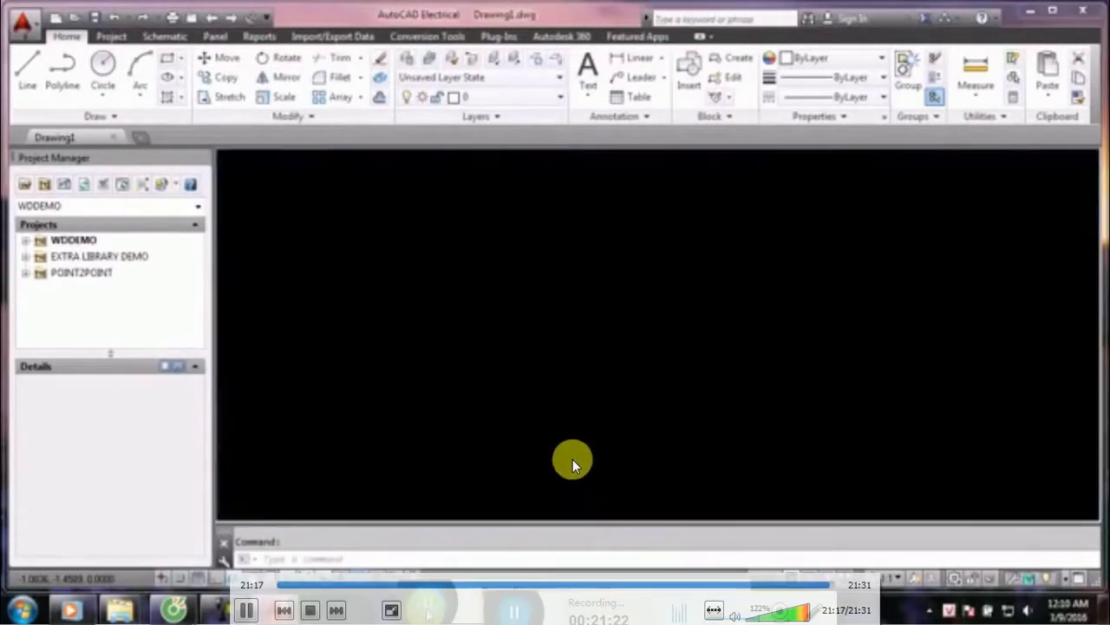